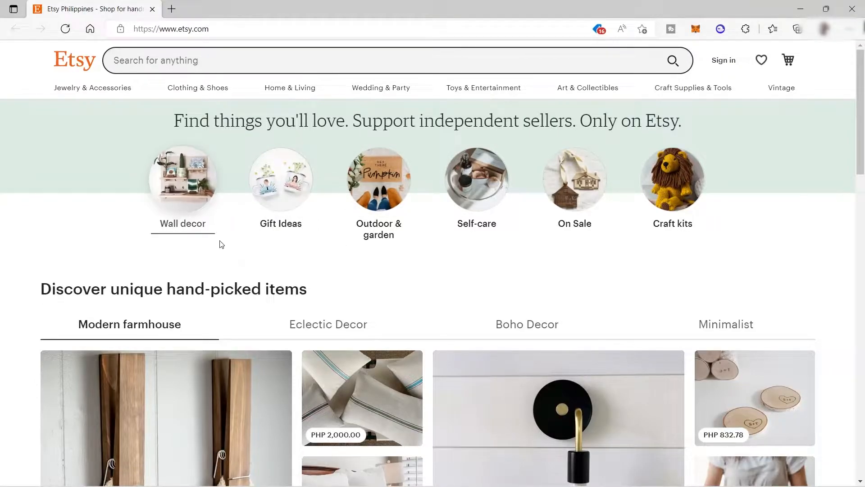
# Open canva.com in a new browser tab
pyautogui.click(172, 8)
pyautogui.write('canva.com')
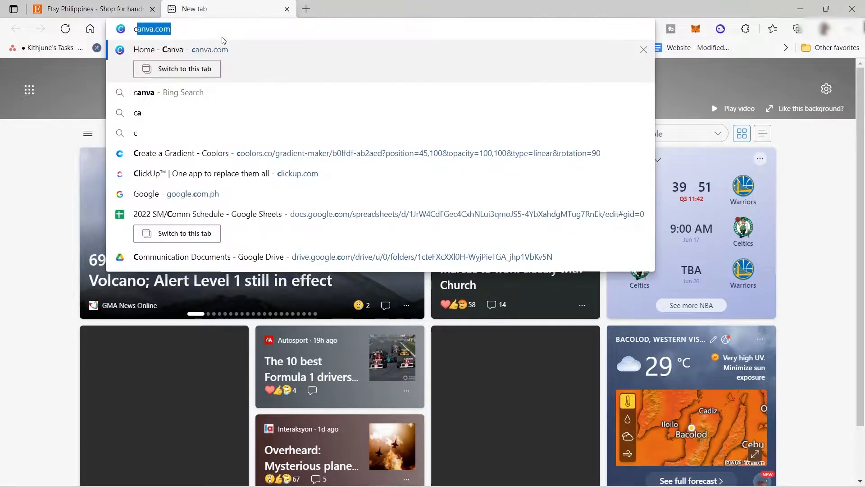
pyautogui.press('Return')
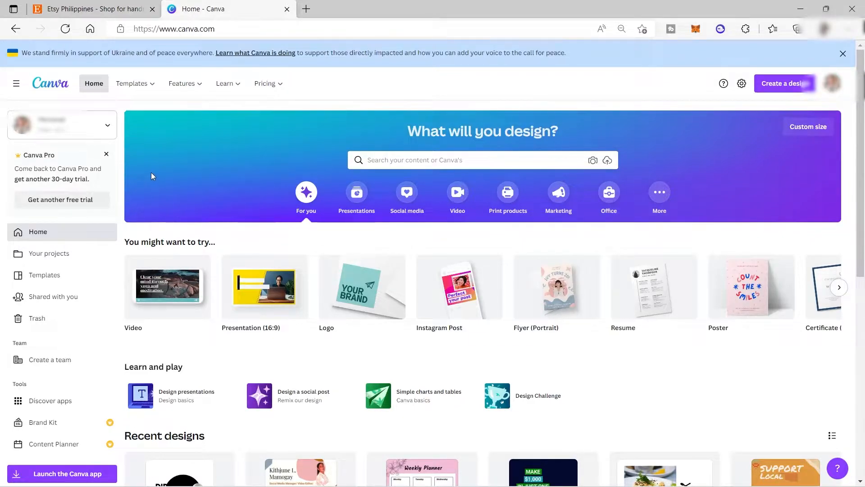
pyautogui.scroll(-4, 166, 178)
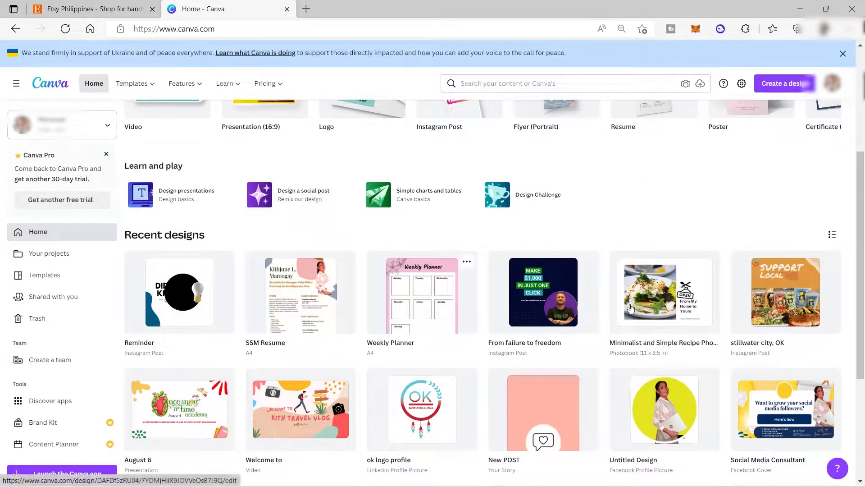
pyautogui.scroll(4, 437, 355)
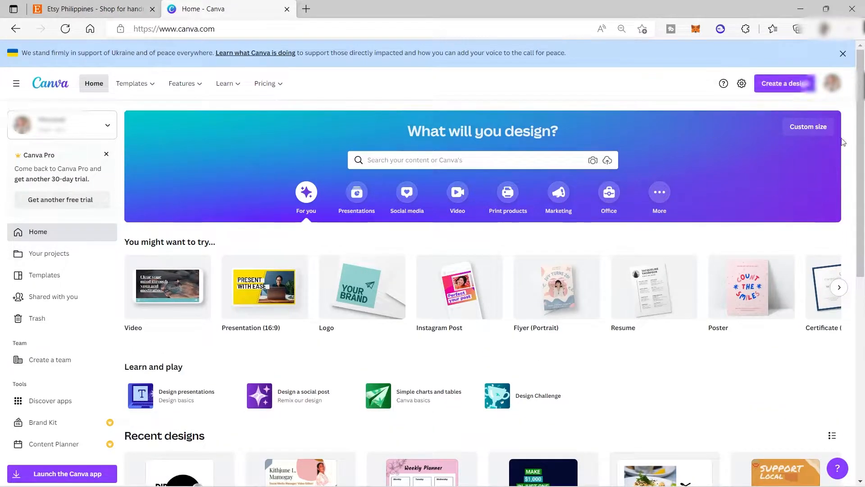
# Search the Canva templates for "planner" and show all results
pyautogui.click(778, 87)
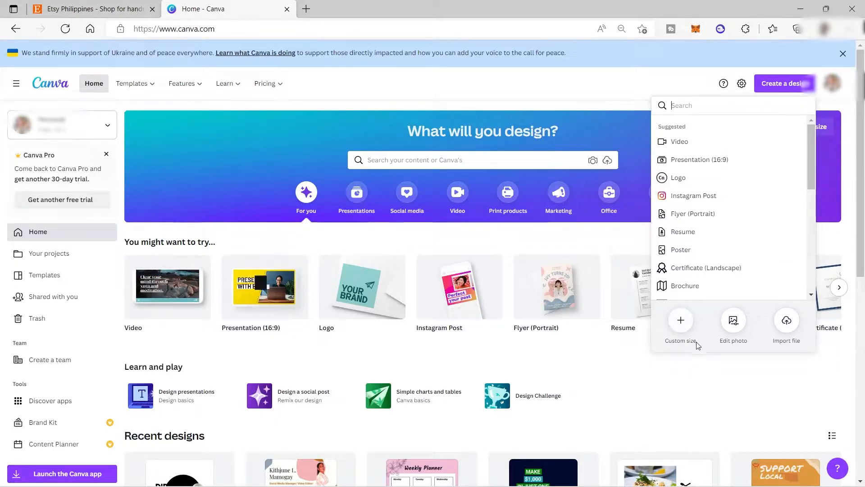
pyautogui.click(680, 321)
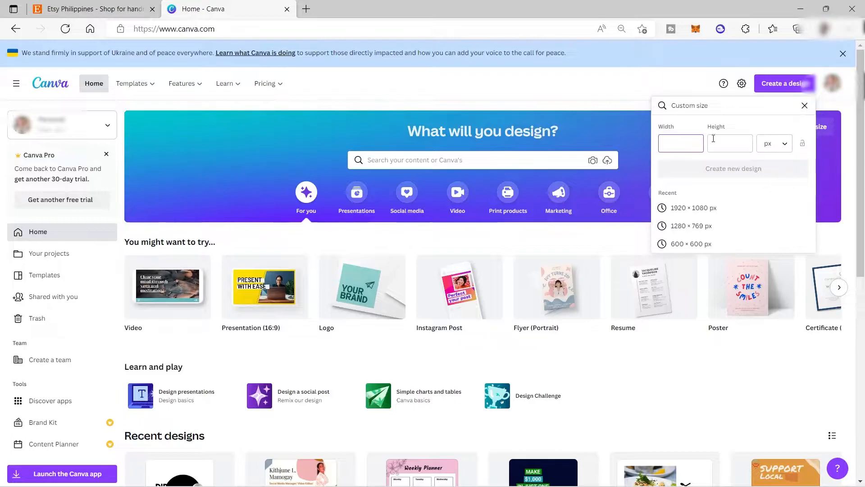
pyautogui.click(425, 164)
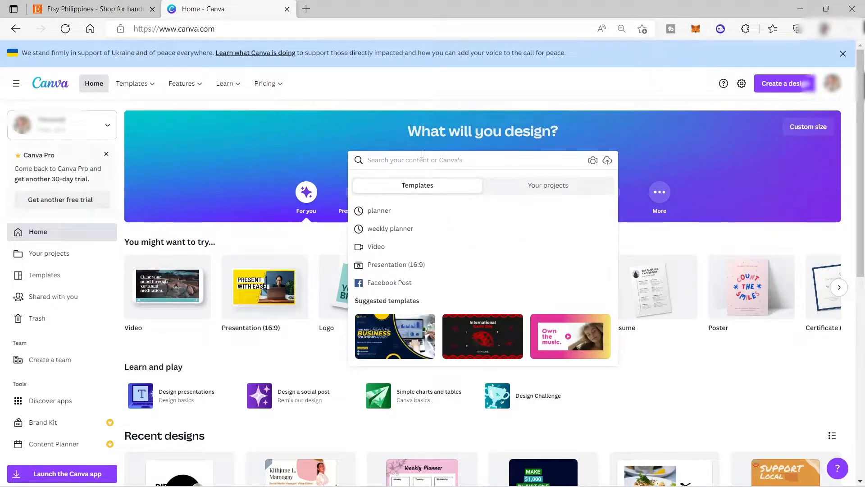
pyautogui.write('planner')
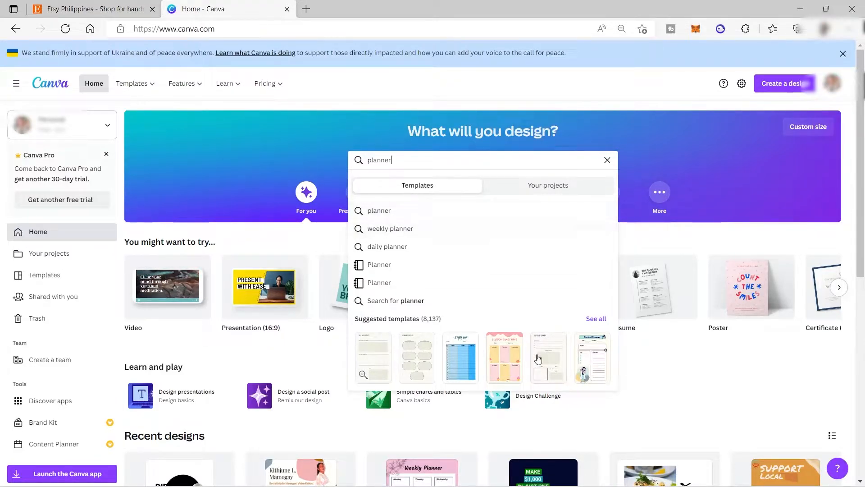
pyautogui.click(601, 322)
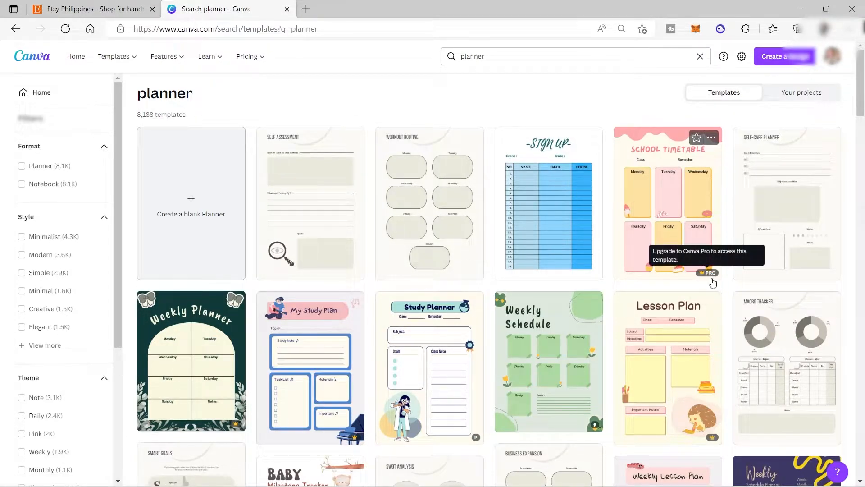
# Create a blank planner design from the planner template results
pyautogui.scroll(-2, 730, 302)
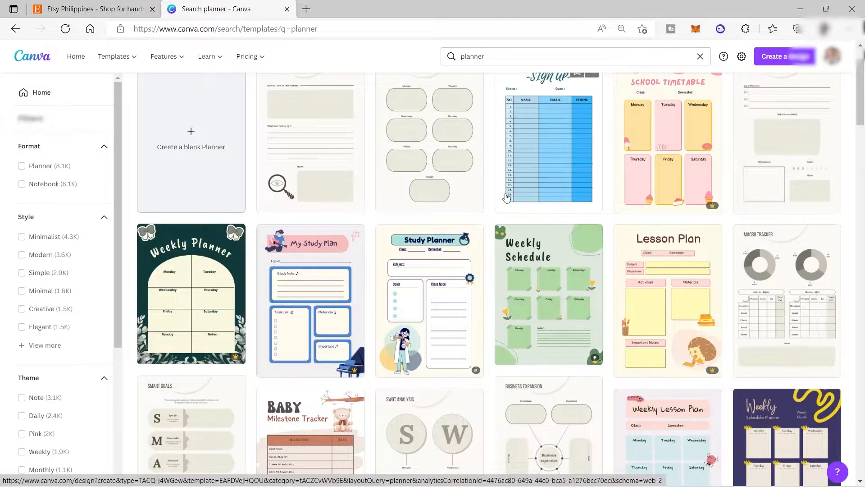
pyautogui.scroll(-1, 443, 188)
pyautogui.scroll(3, 443, 188)
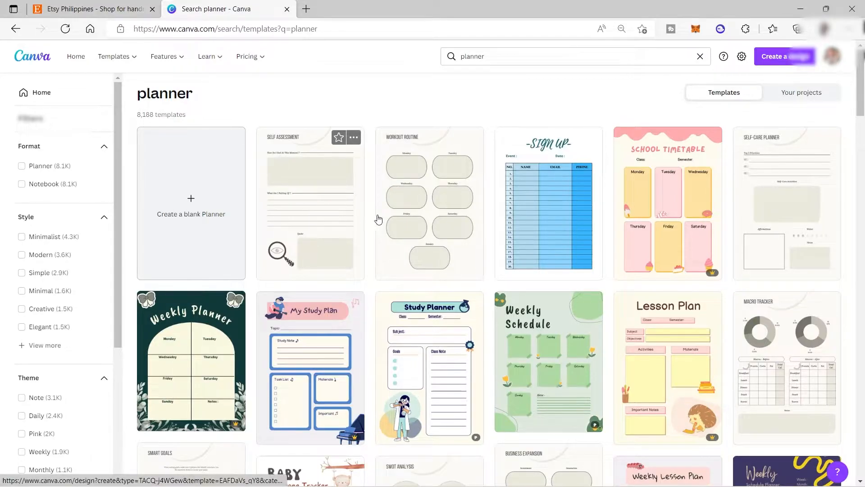
pyautogui.scroll(-3, 440, 232)
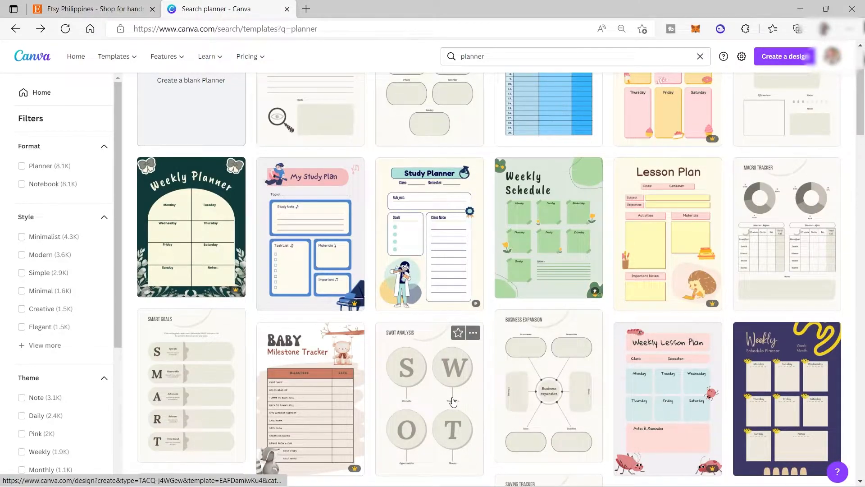
pyautogui.scroll(-5, 455, 400)
pyautogui.scroll(-1, 455, 400)
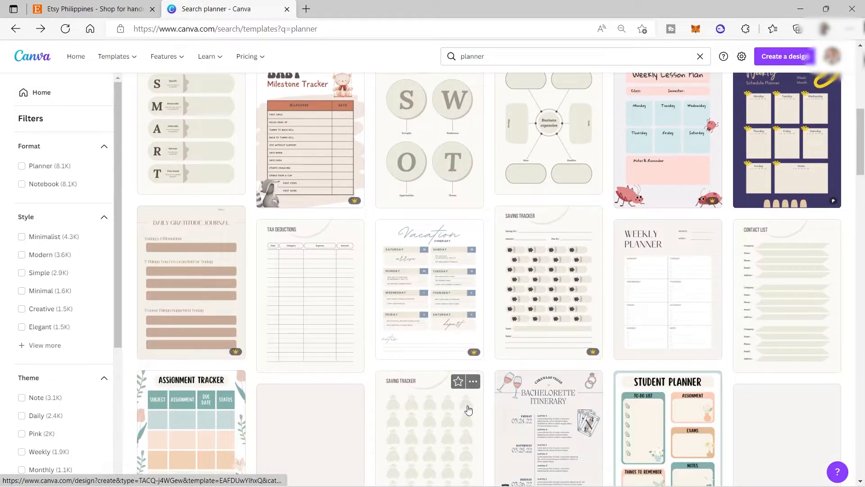
pyautogui.scroll(9, 469, 410)
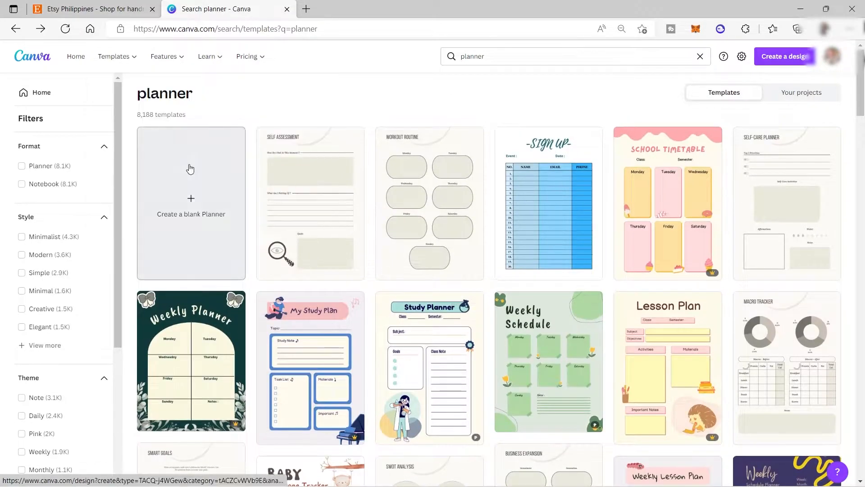
pyautogui.click(191, 205)
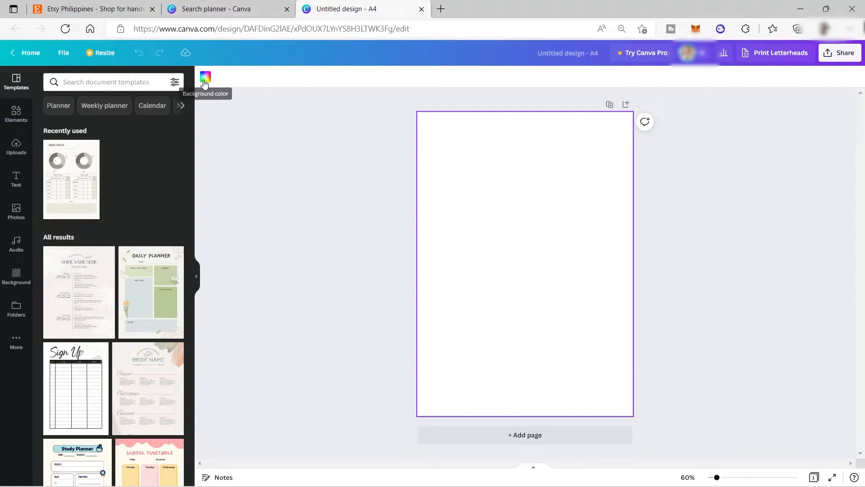
# Set the blank page's background to the custom pink colour #E8A9BE
pyautogui.click(205, 77)
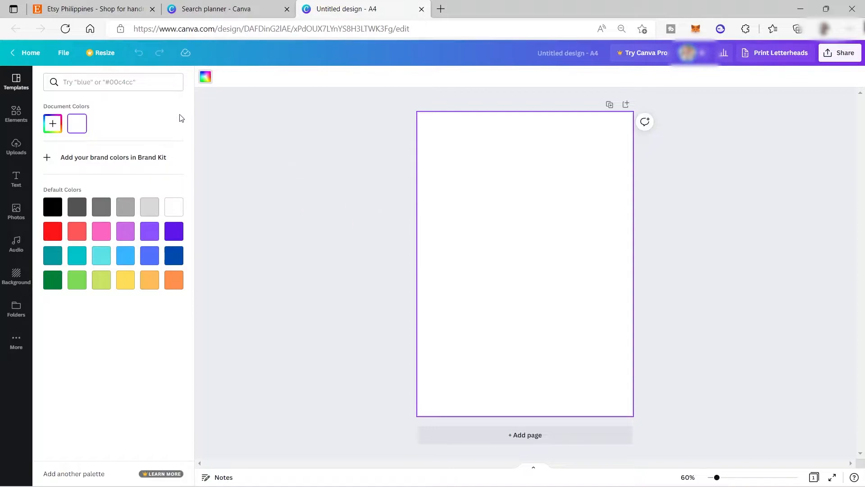
pyautogui.click(206, 78)
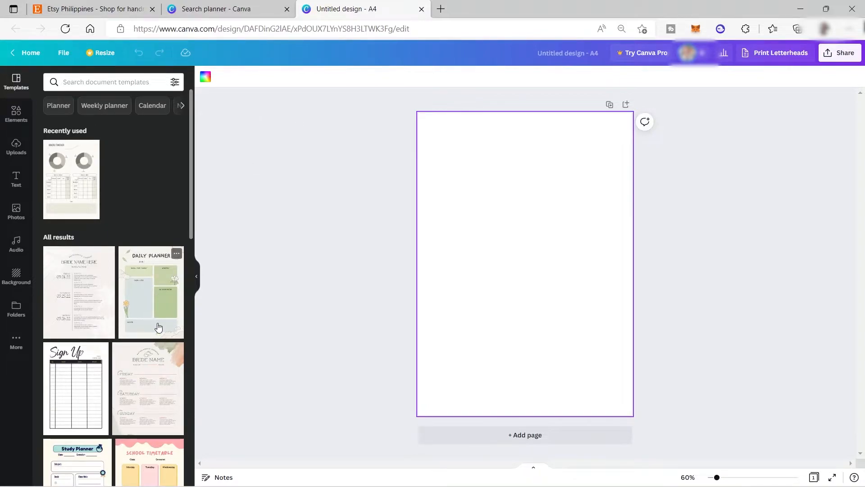
pyautogui.click(205, 77)
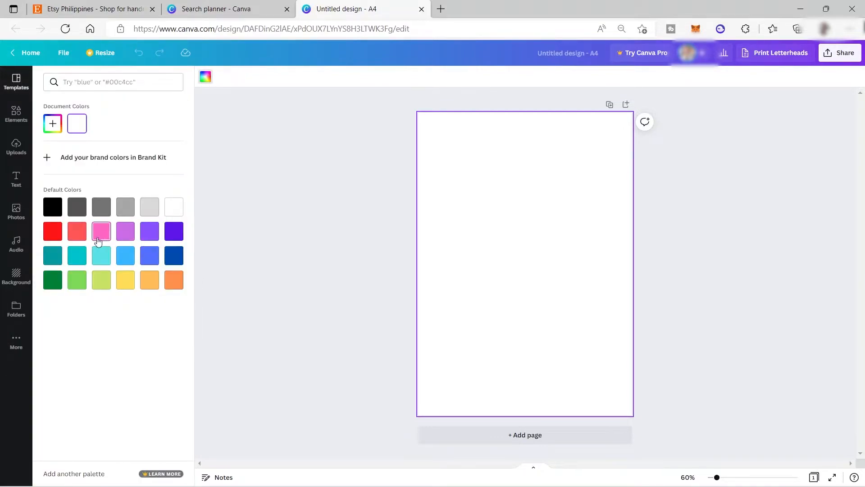
pyautogui.click(53, 124)
pyautogui.write('#E8A9BE')
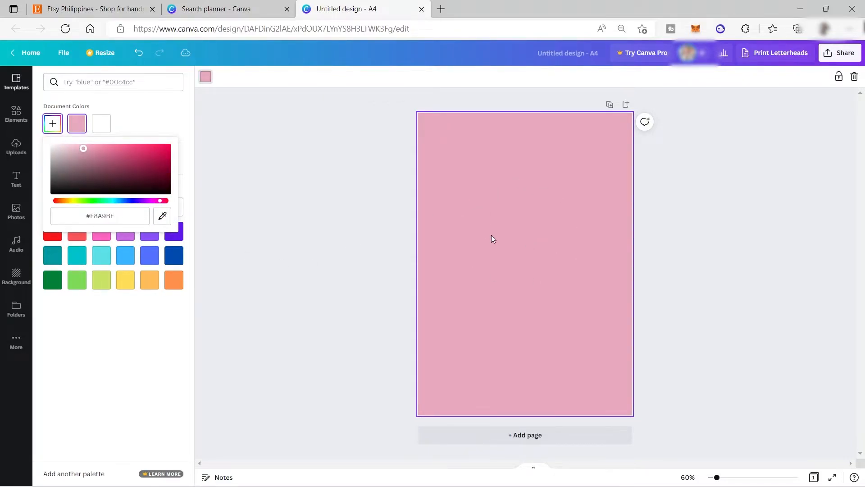
pyautogui.click(497, 206)
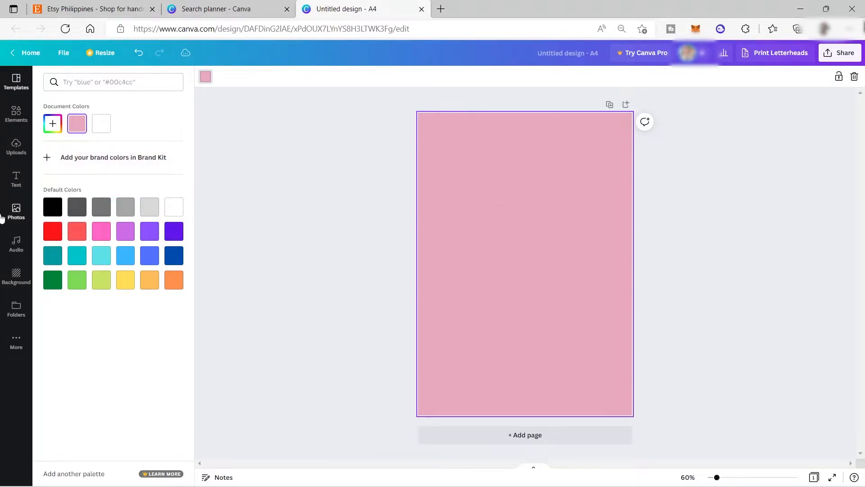
# Add a heading to the page that reads "Weekly Planner"
pyautogui.click(12, 181)
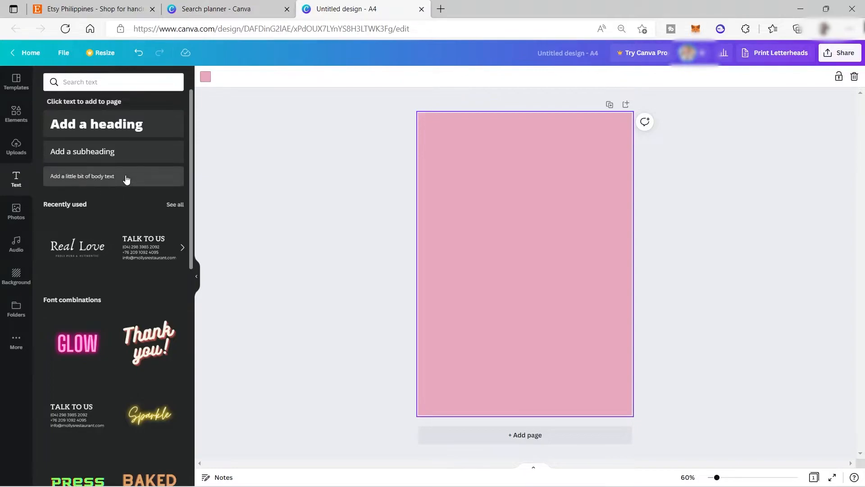
pyautogui.click(103, 130)
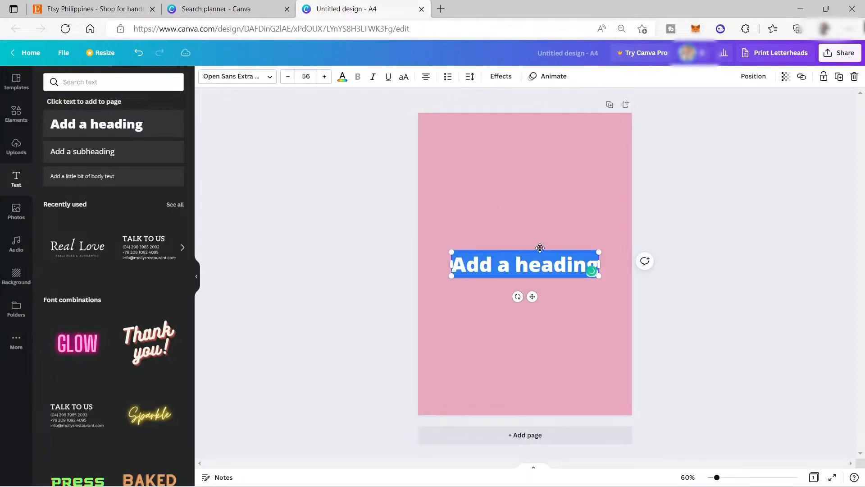
pyautogui.write('Wee')
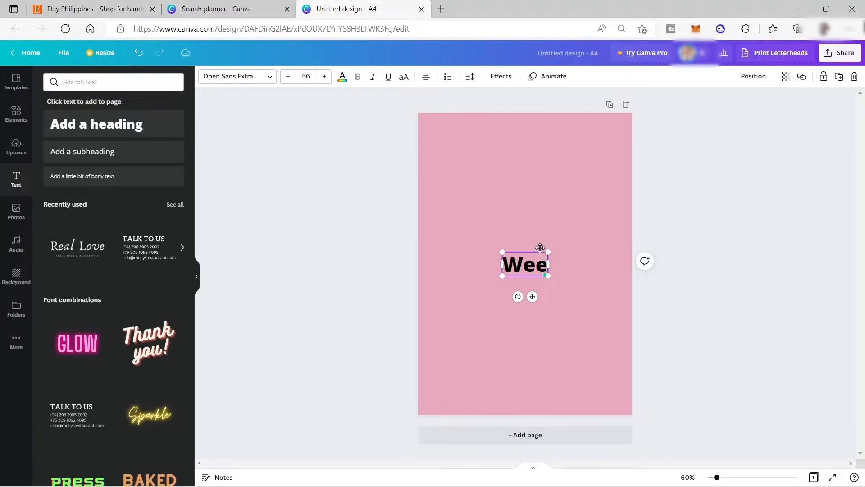
pyautogui.write('kly')
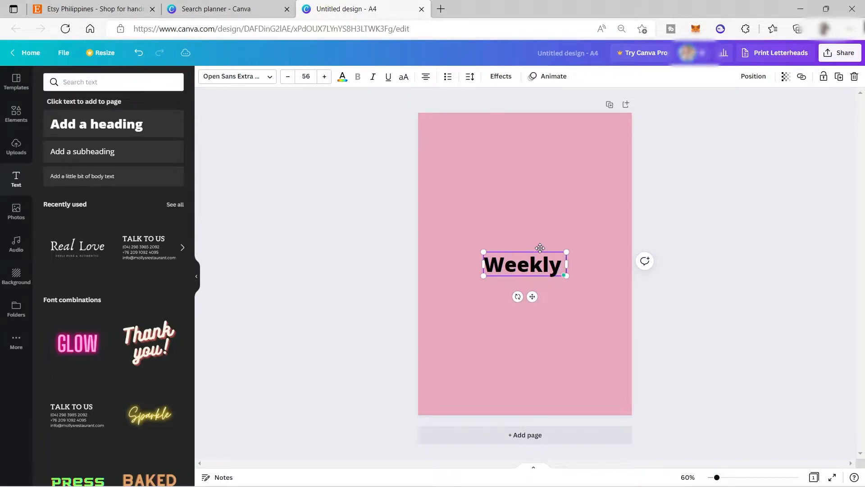
pyautogui.write(' Planner')
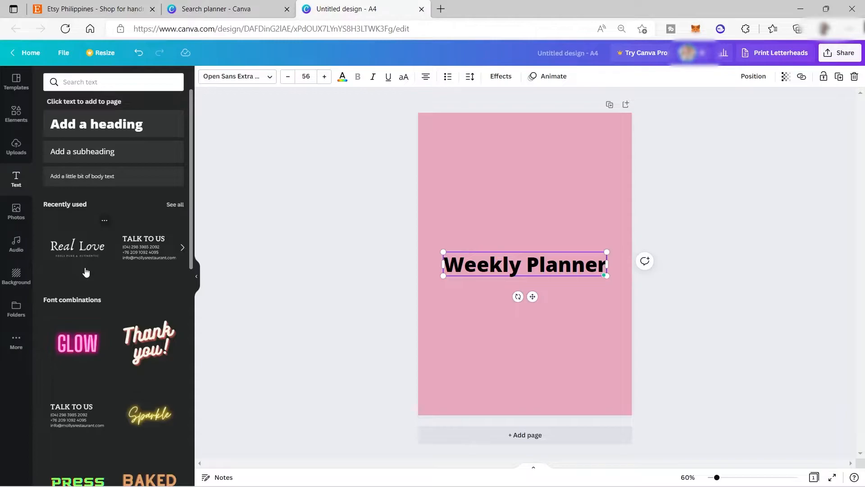
# Change the "Weekly Planner" heading's font to Kalam Bold and enlarge the text slightly to size 57.5
pyautogui.scroll(-5, 108, 298)
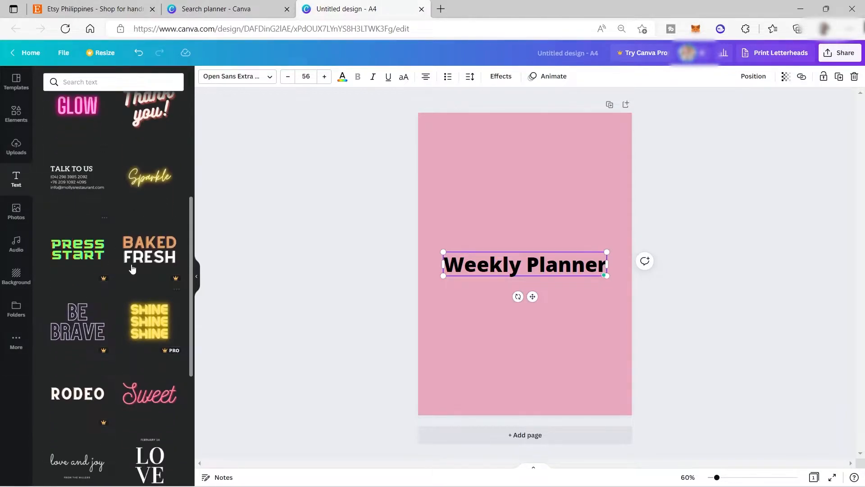
pyautogui.scroll(-4, 108, 288)
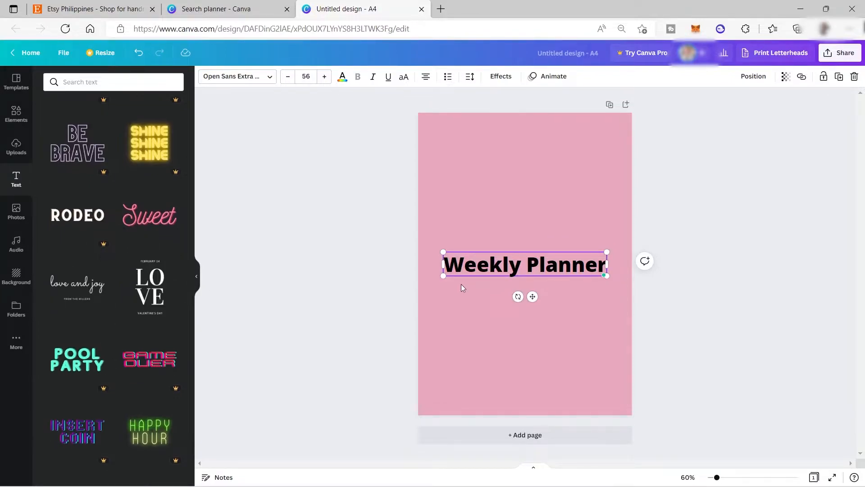
pyautogui.click(263, 76)
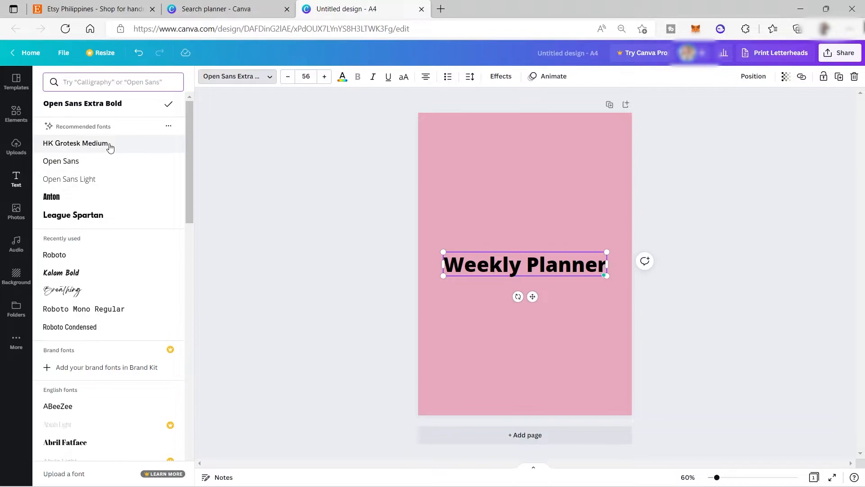
pyautogui.click(100, 275)
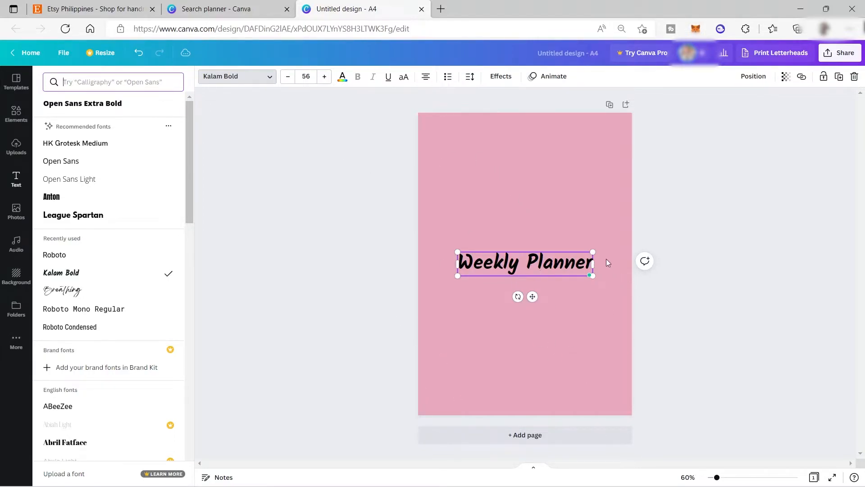
pyautogui.moveTo(595, 251); pyautogui.dragTo(596, 251)
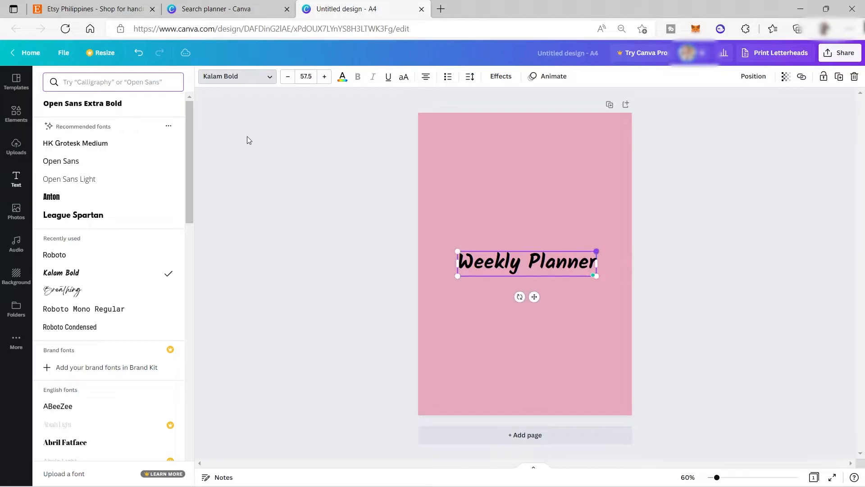
# Recolour the heading with the dark navy from the "The Deep Blue" palette and move it to the top centre of the page
pyautogui.click(343, 77)
pyautogui.click(112, 78)
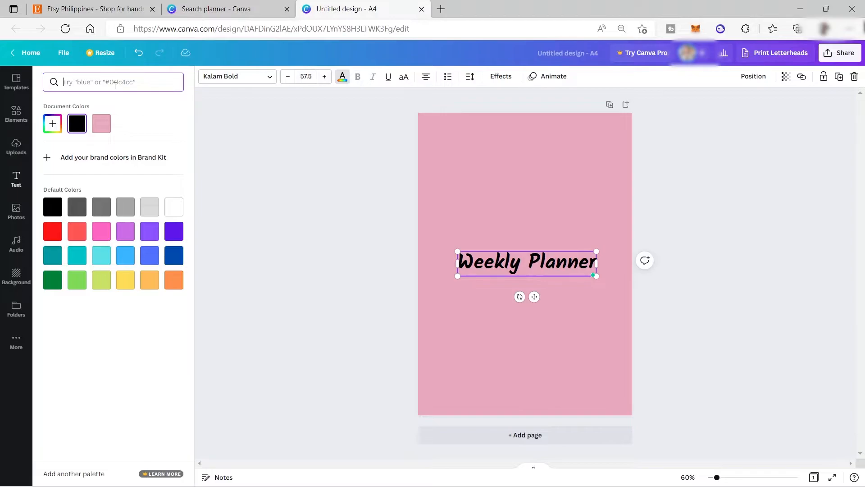
pyautogui.write('blue')
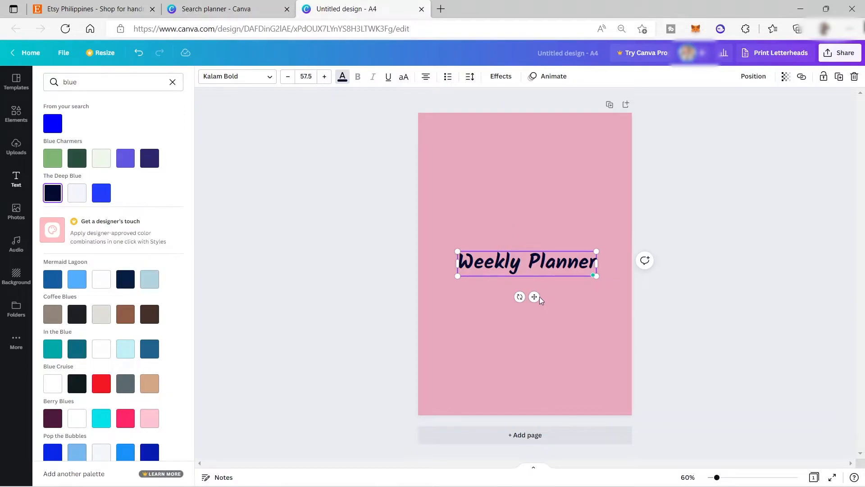
pyautogui.moveTo(537, 277); pyautogui.dragTo(535, 167)
pyautogui.click(599, 228)
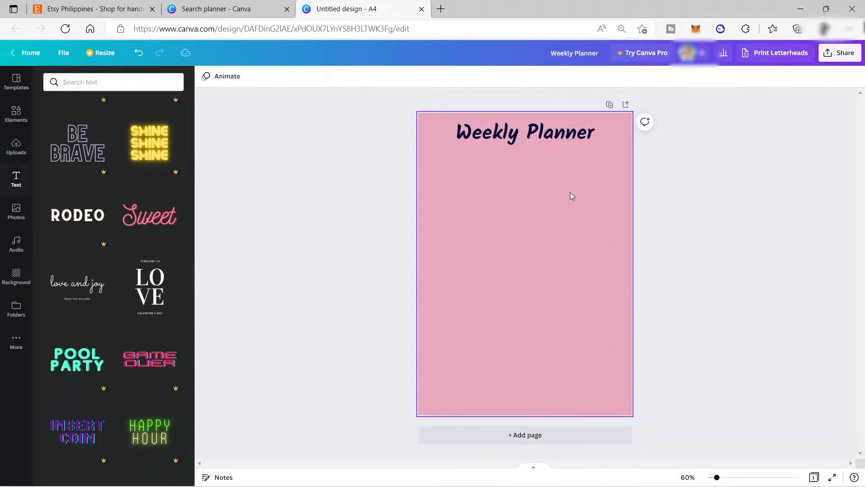
# Search the elements for "flower" graphics and add the black line-art flower branch to the page
pyautogui.click(16, 118)
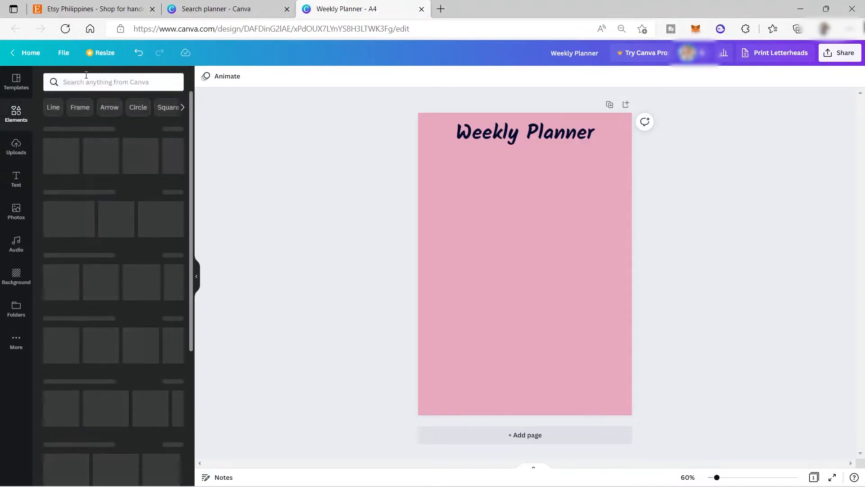
pyautogui.click(89, 79)
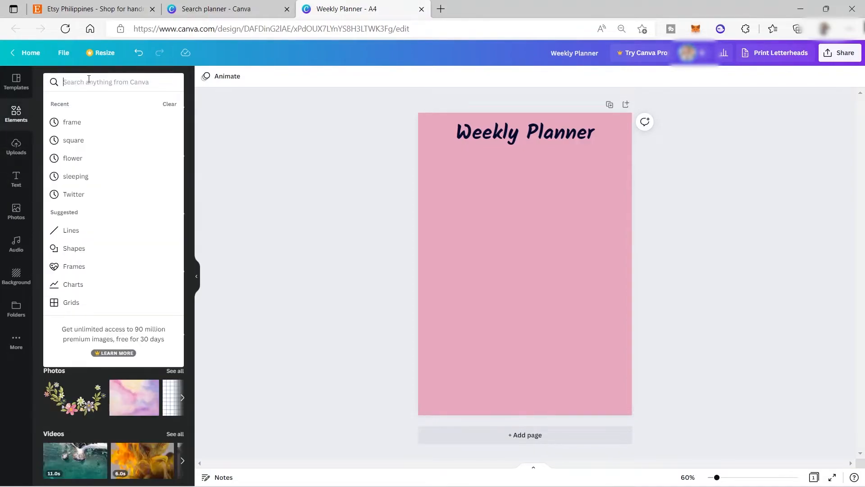
pyautogui.write('flower')
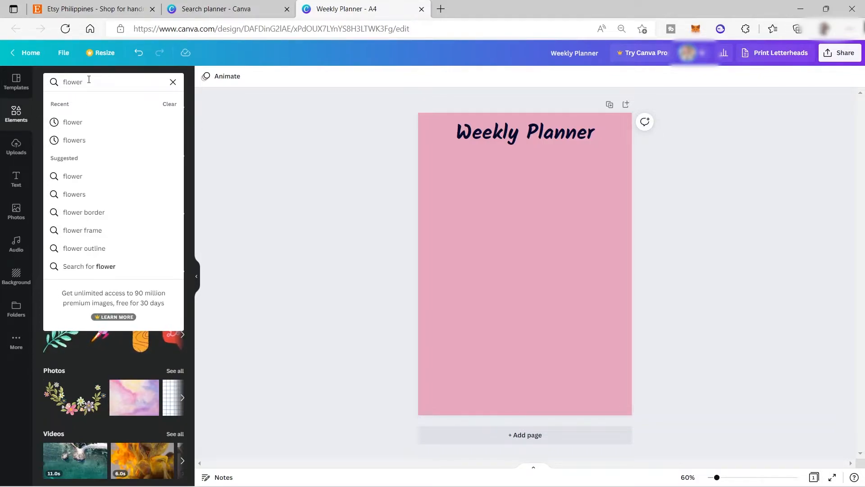
pyautogui.press('Return')
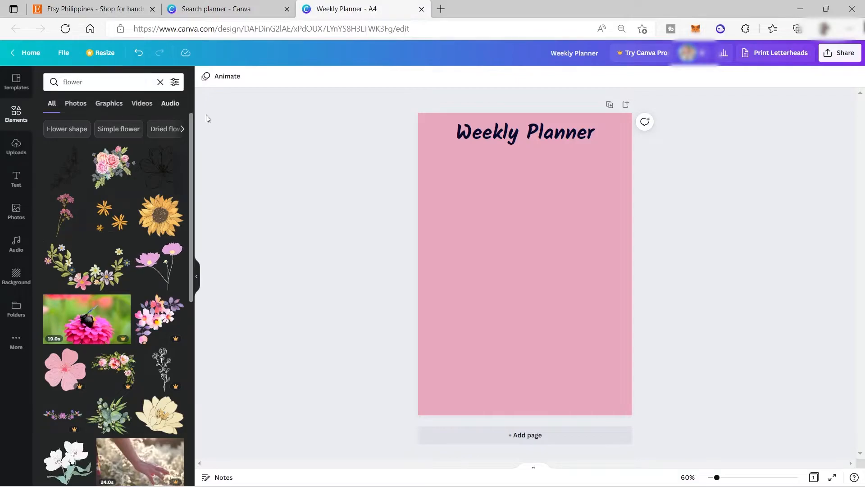
pyautogui.click(108, 104)
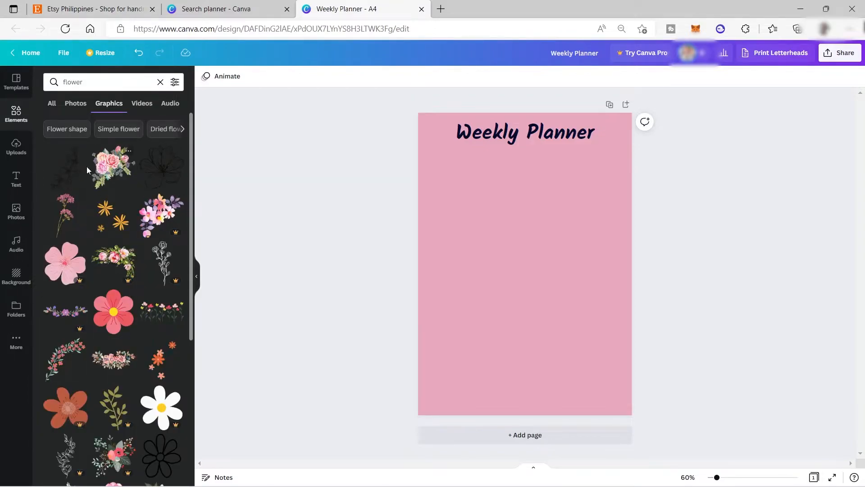
pyautogui.click(73, 173)
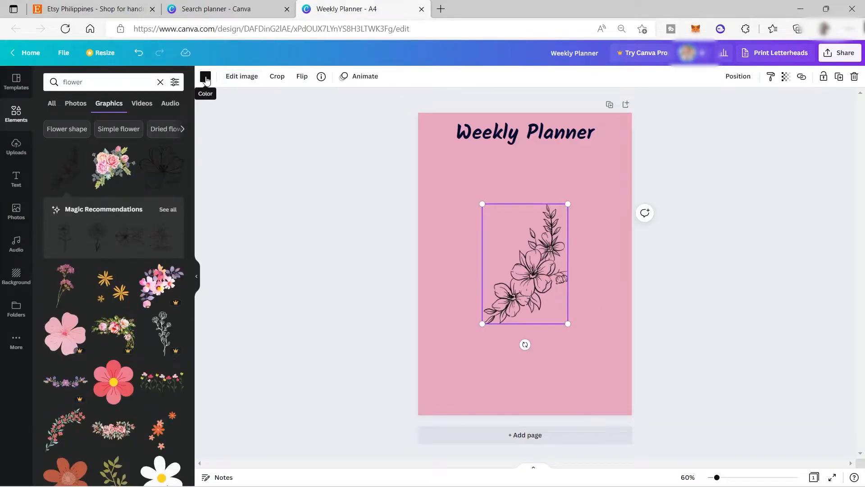
# Move the flower branch to the page's upper-left corner and set its transparency to 39
pyautogui.moveTo(522, 280); pyautogui.dragTo(440, 148)
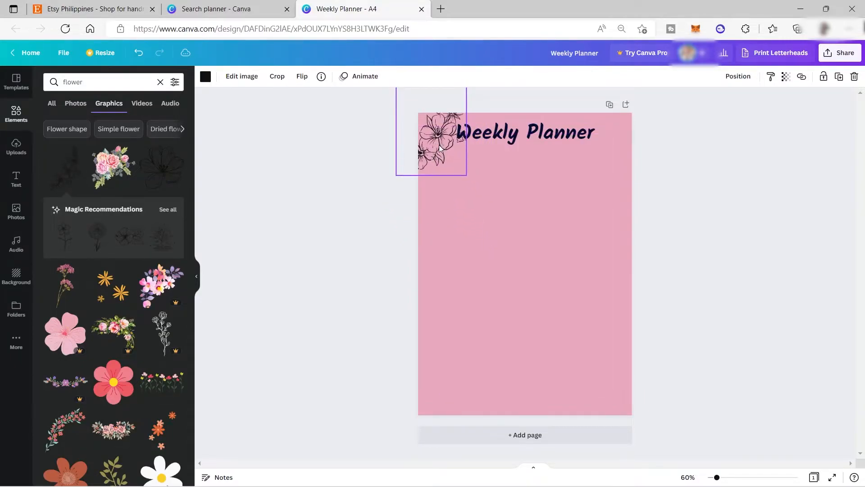
pyautogui.click(786, 76)
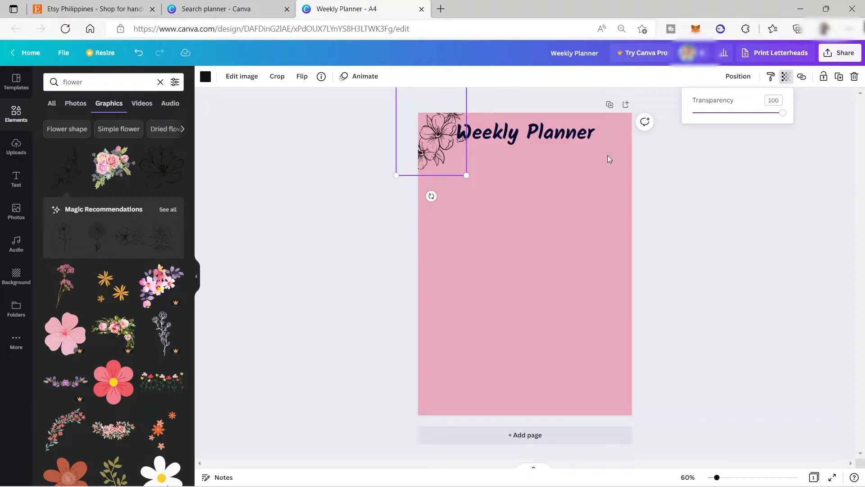
pyautogui.moveTo(784, 119); pyautogui.dragTo(730, 116)
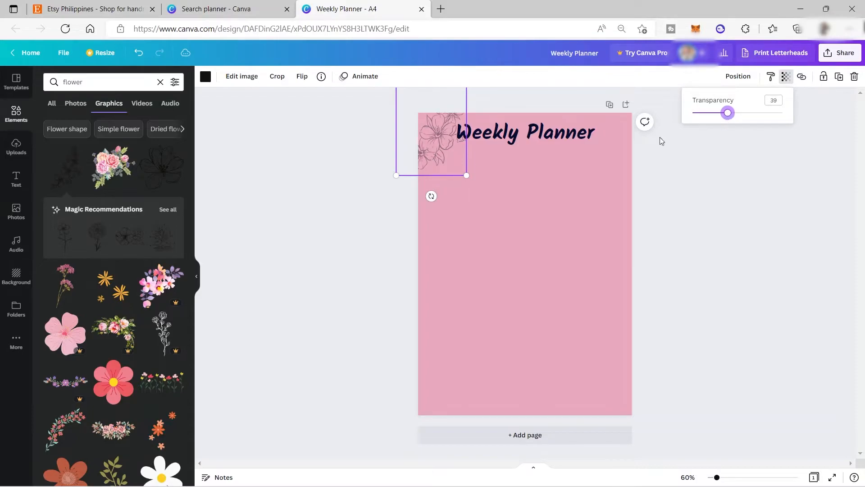
# Flip the flower branch horizontally and rotate it to fit into the page's upper-left corner beside the heading
pyautogui.click(439, 156)
pyautogui.moveTo(439, 156); pyautogui.dragTo(440, 157)
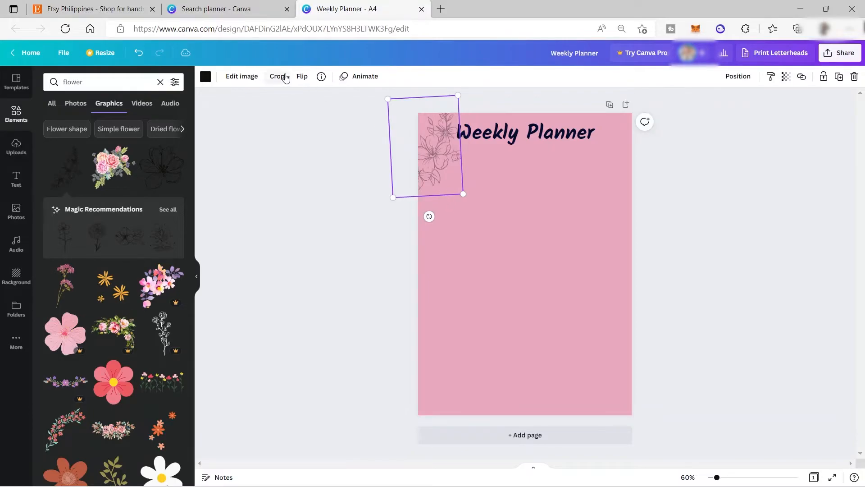
pyautogui.click(301, 77)
pyautogui.click(341, 103)
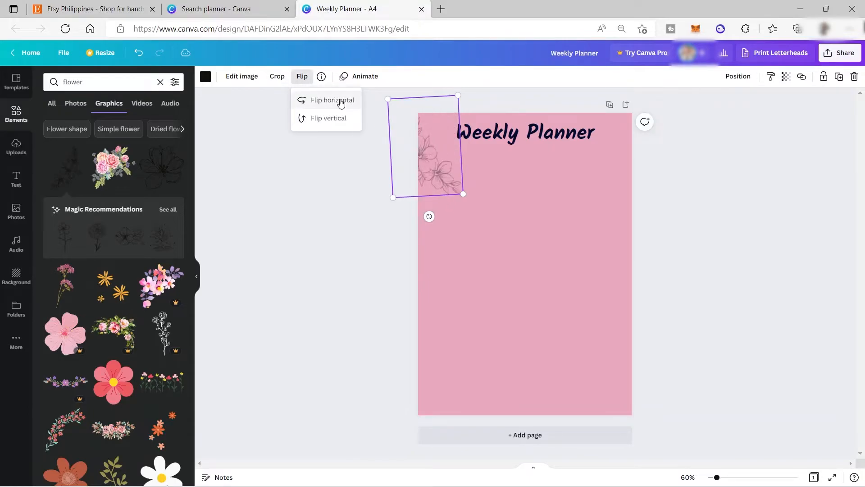
pyautogui.click(444, 207)
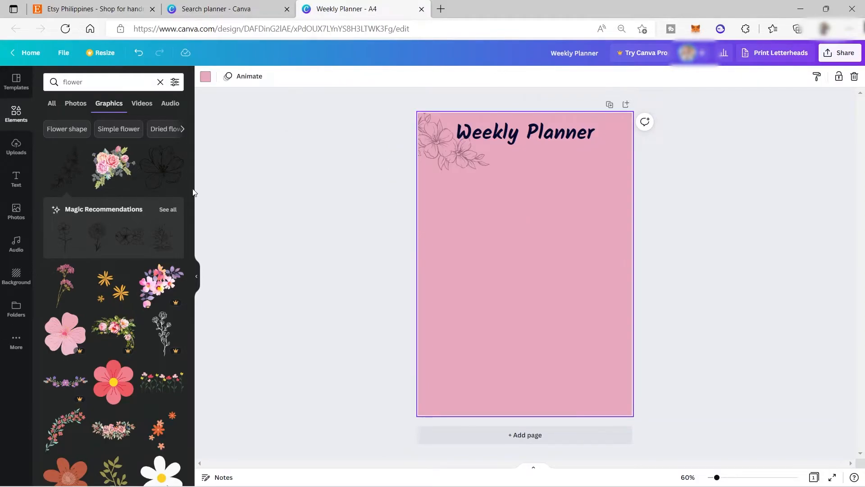
# Add the line-art single blossom and shrink it to about 6.1 by 5.9 in the page's upper-right corner
pyautogui.click(151, 180)
pyautogui.moveTo(527, 284); pyautogui.dragTo(607, 168)
pyautogui.moveTo(561, 190); pyautogui.dragTo(590, 172)
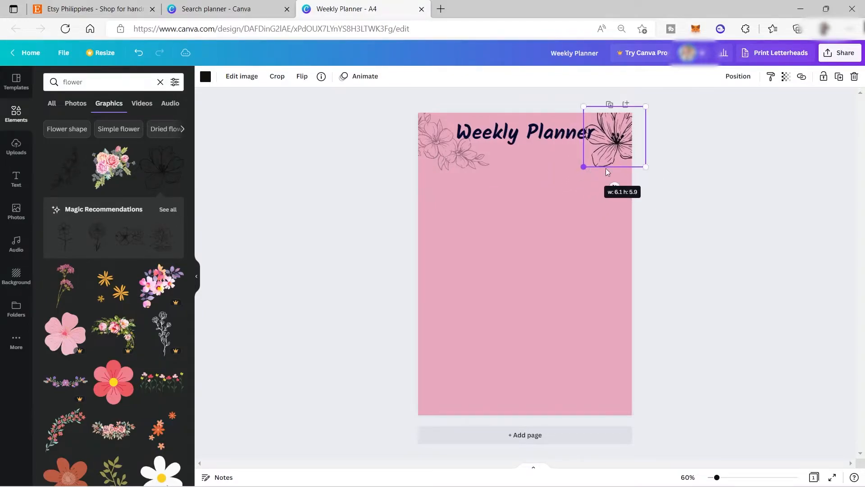
# Lower the transparency value of the single blossom so it matches the faded flower branch
pyautogui.click(786, 76)
pyautogui.moveTo(782, 117); pyautogui.dragTo(735, 129)
pyautogui.click(712, 204)
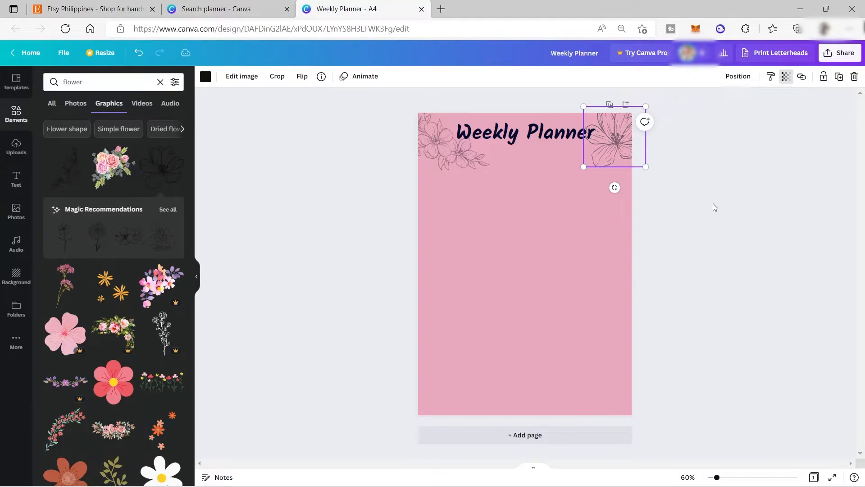
pyautogui.click(599, 238)
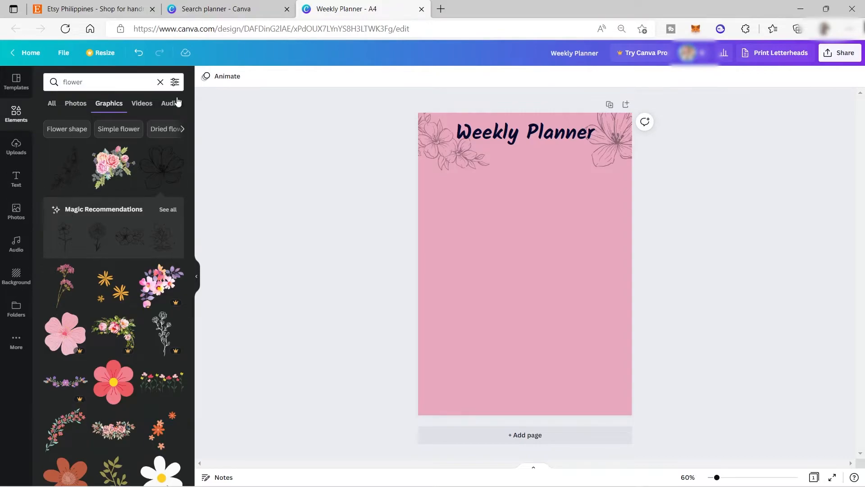
# Add a square shape and stretch it into a large panel covering most of the page below the heading
pyautogui.click(160, 81)
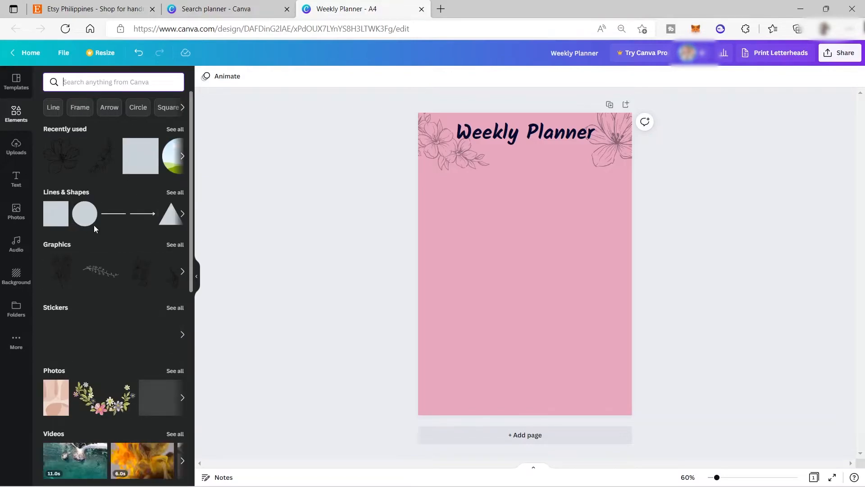
pyautogui.click(54, 224)
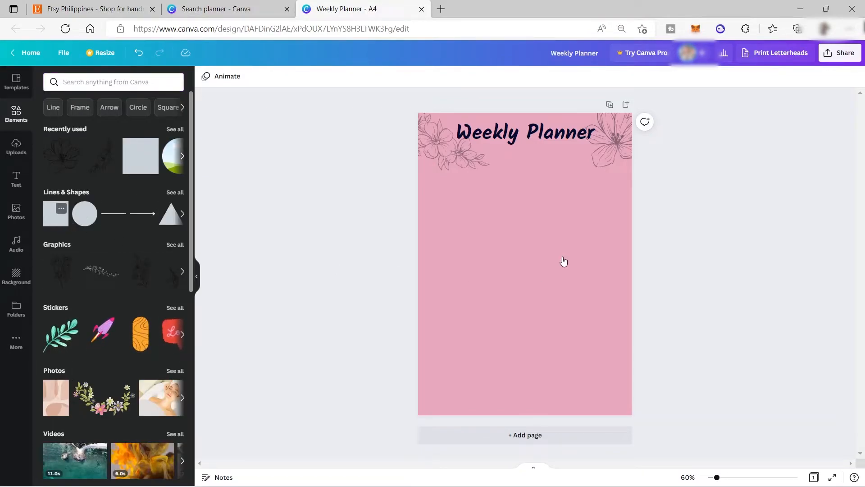
pyautogui.moveTo(534, 275); pyautogui.dragTo(621, 397)
pyautogui.click(730, 195)
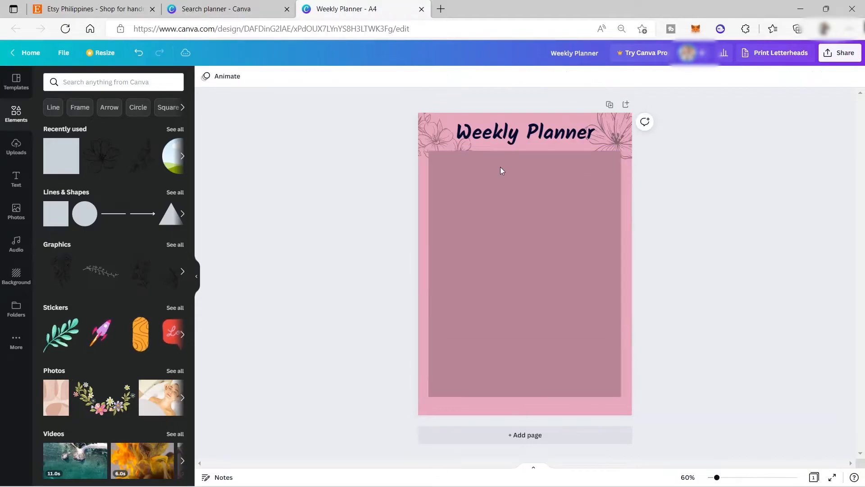
# Send the large panel to the back behind the flowers and fill it with white
pyautogui.click(507, 213)
pyautogui.rightClick(506, 212)
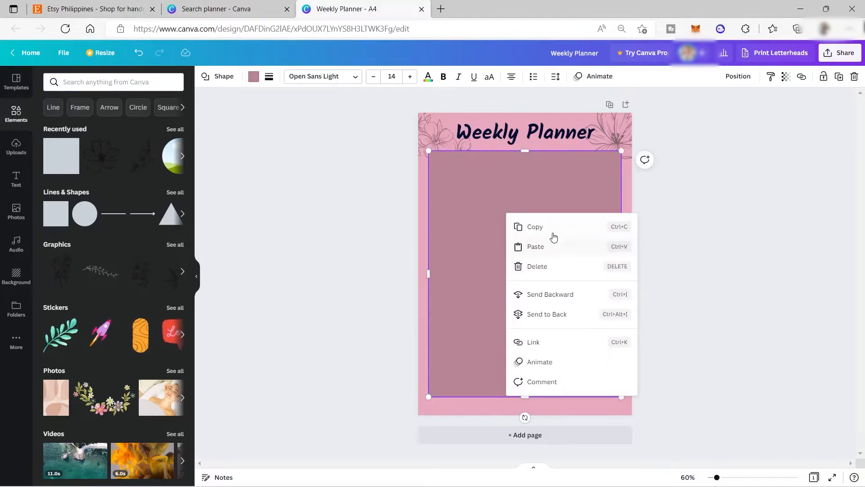
pyautogui.click(552, 320)
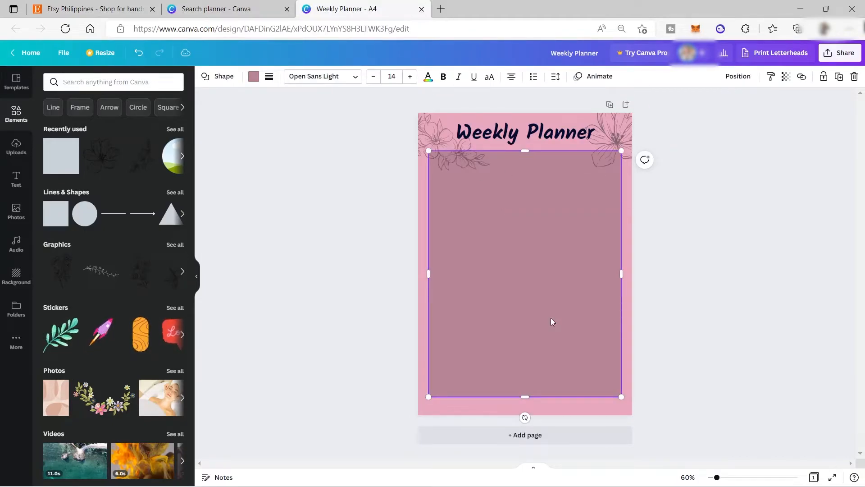
pyautogui.click(252, 76)
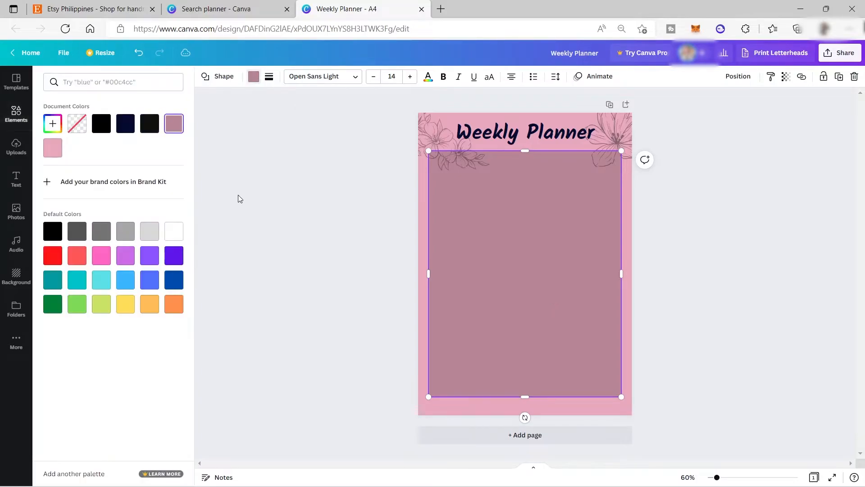
pyautogui.click(176, 233)
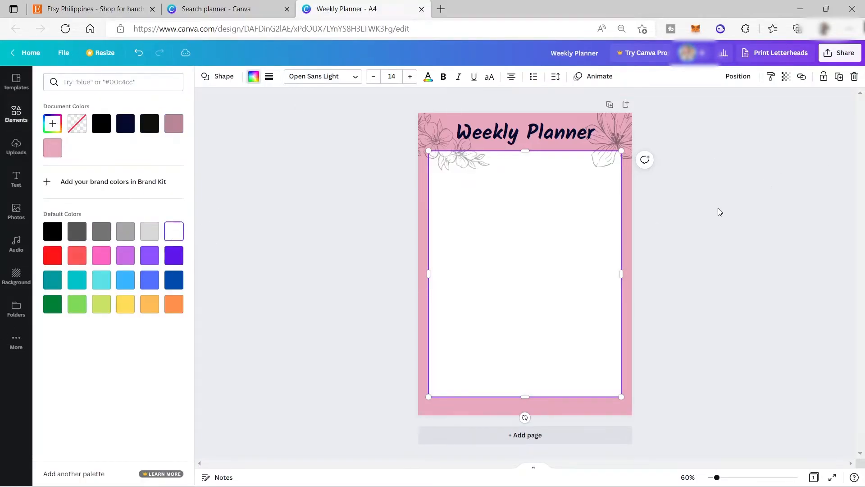
pyautogui.click(737, 232)
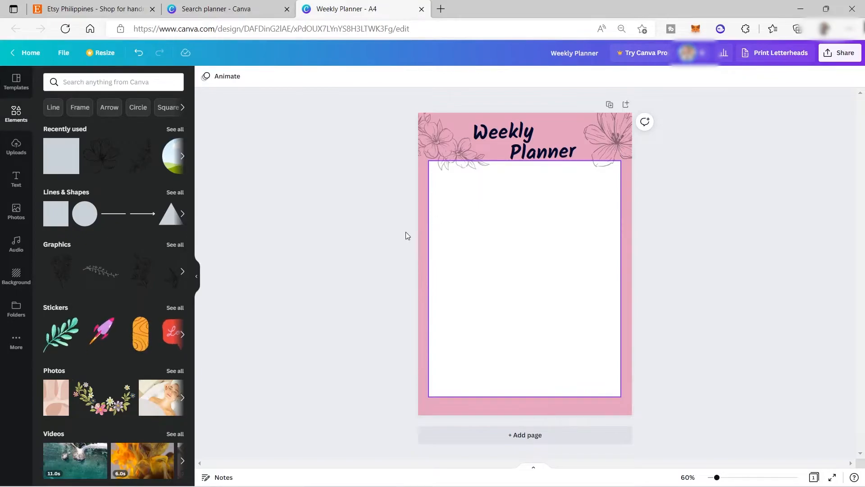
# Search the elements for "square"
pyautogui.click(112, 79)
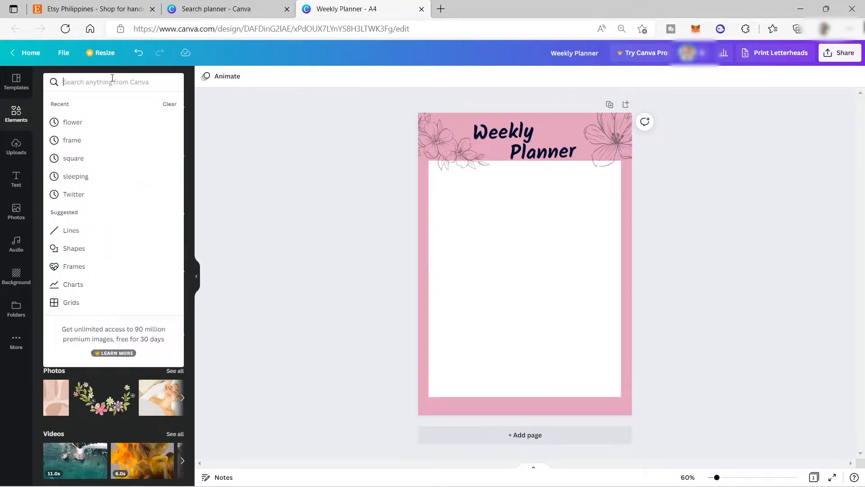
pyautogui.write('sh')
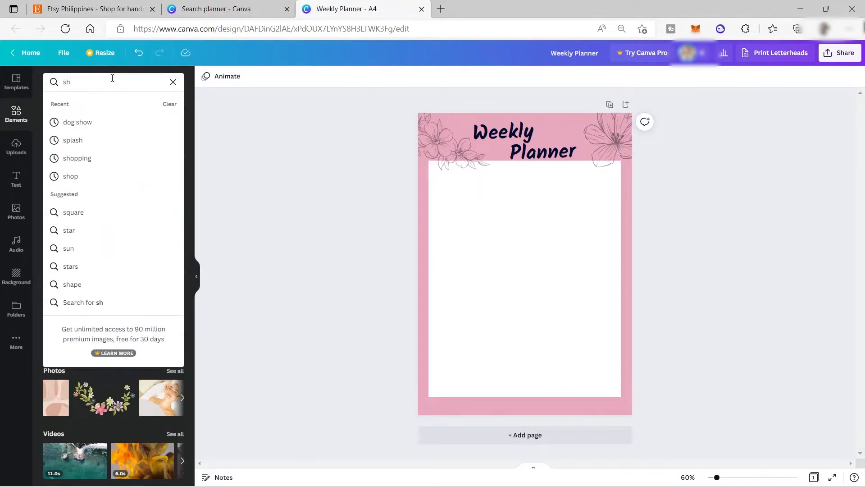
pyautogui.press('BackSpace')
pyautogui.press('BackSpace')
pyautogui.write('square')
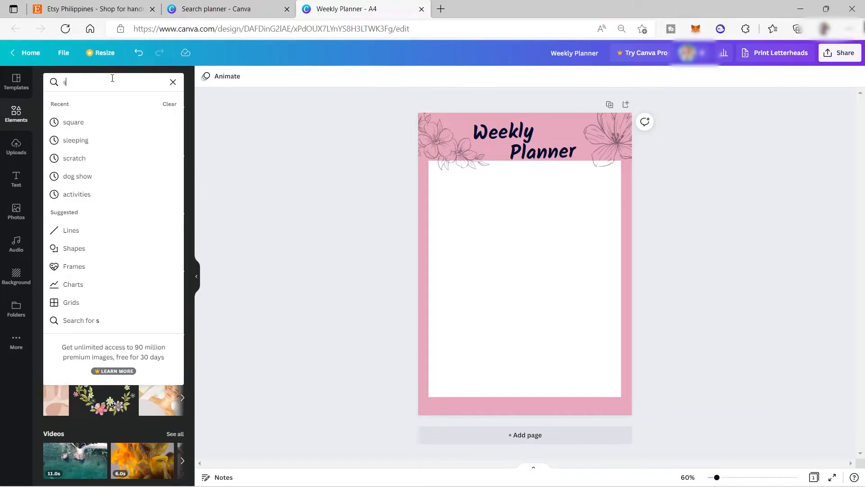
pyautogui.press('Return')
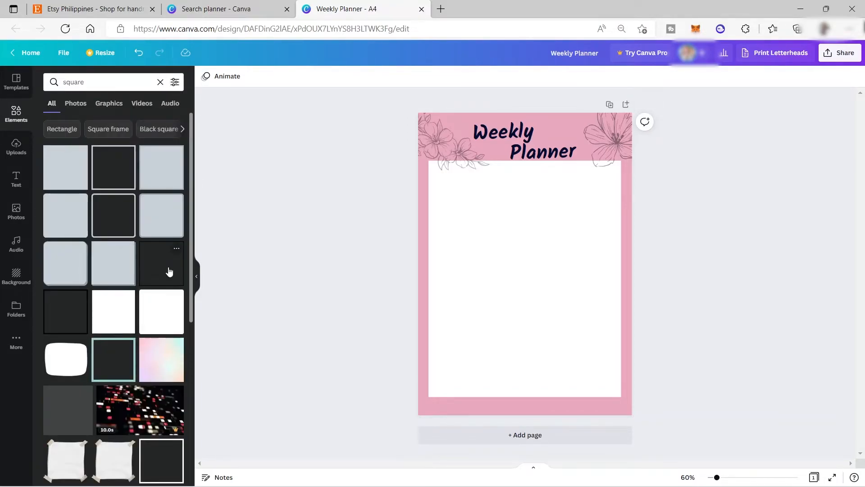
# Add the thin black outlined square and shrink it into the upper-left corner of the white panel
pyautogui.moveTo(510, 261); pyautogui.dragTo(478, 226)
pyautogui.moveTo(520, 255); pyautogui.dragTo(483, 219)
pyautogui.click(532, 221)
pyautogui.click(469, 207)
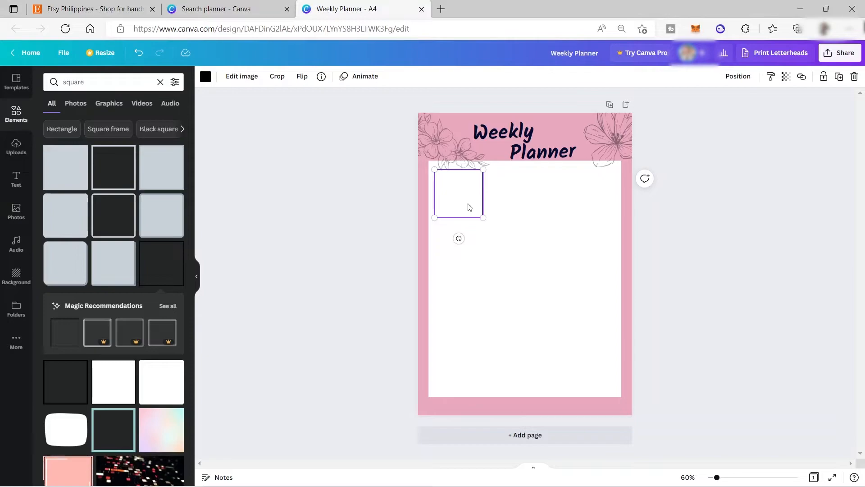
# Duplicate the outlined square twice to form an evenly spaced row of three across the white panel
pyautogui.hotkey('ctrl', 'd')
pyautogui.moveTo(469, 207); pyautogui.dragTo(576, 193)
pyautogui.hotkey('ctrl', 'd')
# Lock the white panel in place
pyautogui.click(622, 253)
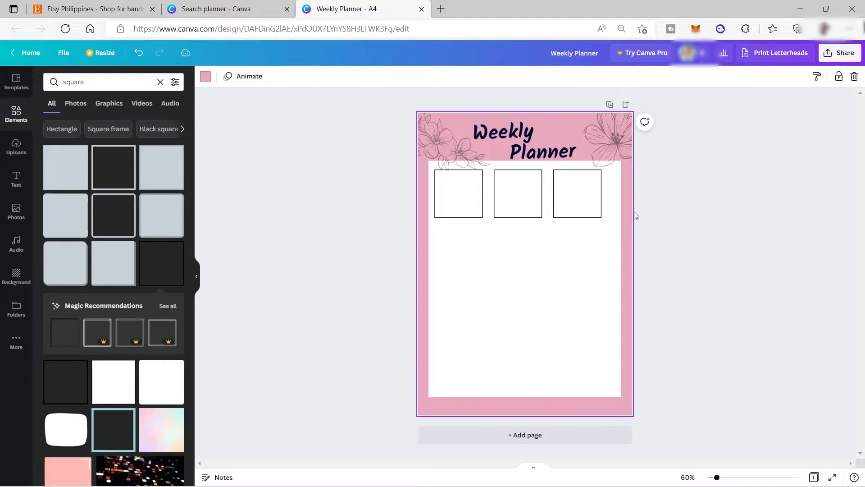
pyautogui.moveTo(596, 307)
pyautogui.mouseDown()
pyautogui.moveTo(563, 315)
pyautogui.moveTo(592, 311)
pyautogui.mouseUp()
pyautogui.click(823, 76)
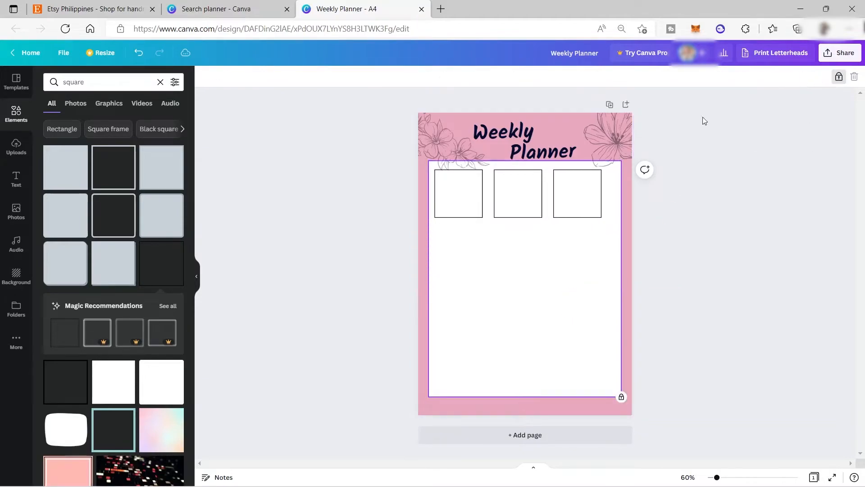
# Enlarge the three outlined squares together so the row spans the width of the white panel
pyautogui.moveTo(617, 201); pyautogui.dragTo(419, 196)
pyautogui.moveTo(602, 218); pyautogui.dragTo(609, 231)
pyautogui.moveTo(610, 232); pyautogui.dragTo(457, 196)
# Duplicate the row of three squares directly below it and add a seventh square under the first column
pyautogui.click(546, 265)
pyautogui.hotkey('ctrl', 'd')
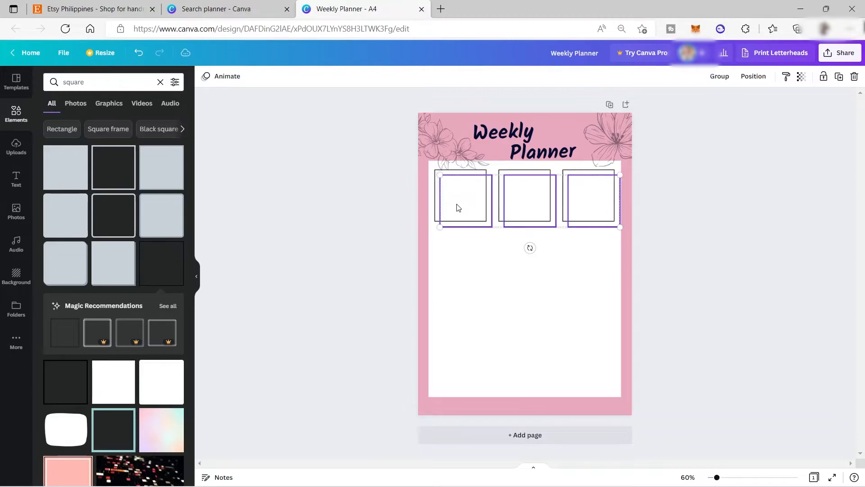
pyautogui.moveTo(522, 199); pyautogui.dragTo(525, 263)
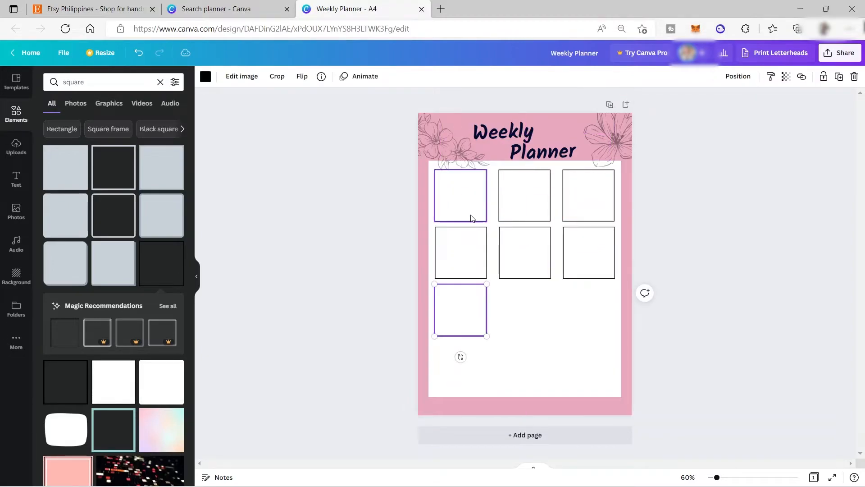
# Add a subheading text reading "Monday" for the first day box
pyautogui.doubleClick(465, 195)
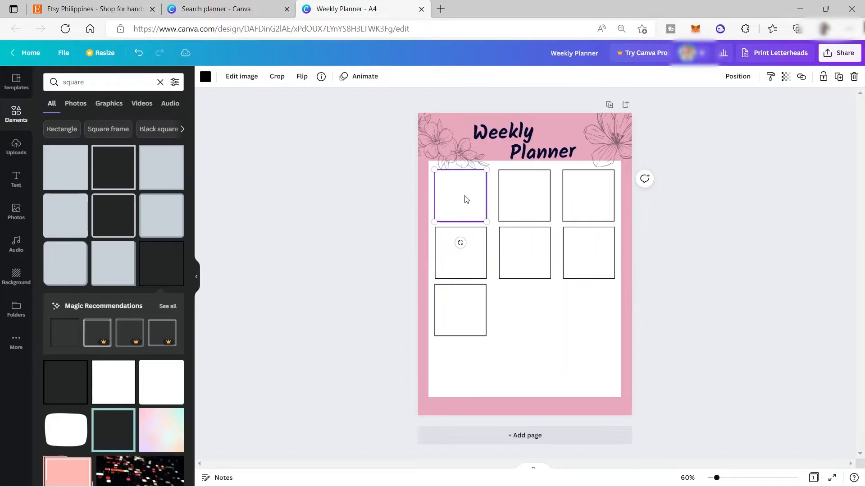
pyautogui.click(16, 179)
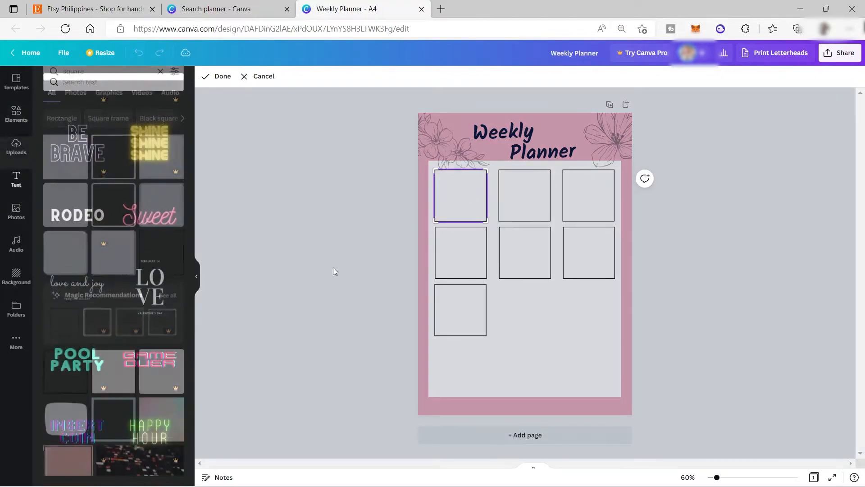
pyautogui.scroll(10, 131, 285)
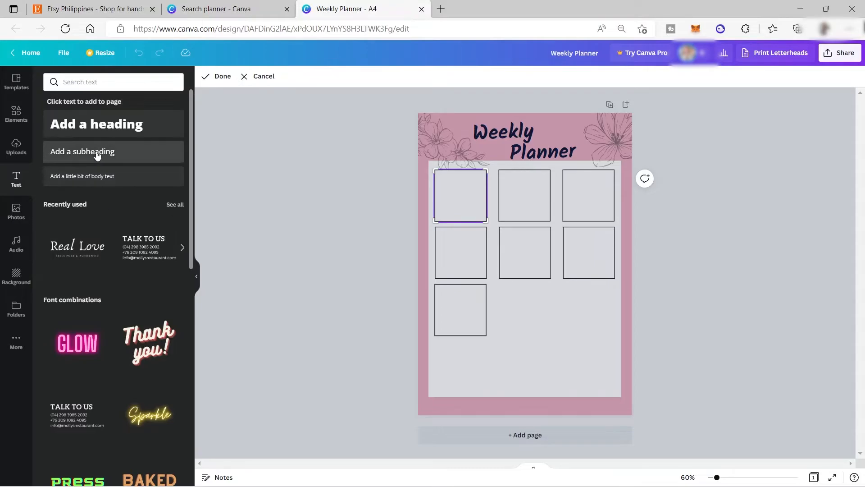
pyautogui.click(72, 152)
pyautogui.write('Mo')
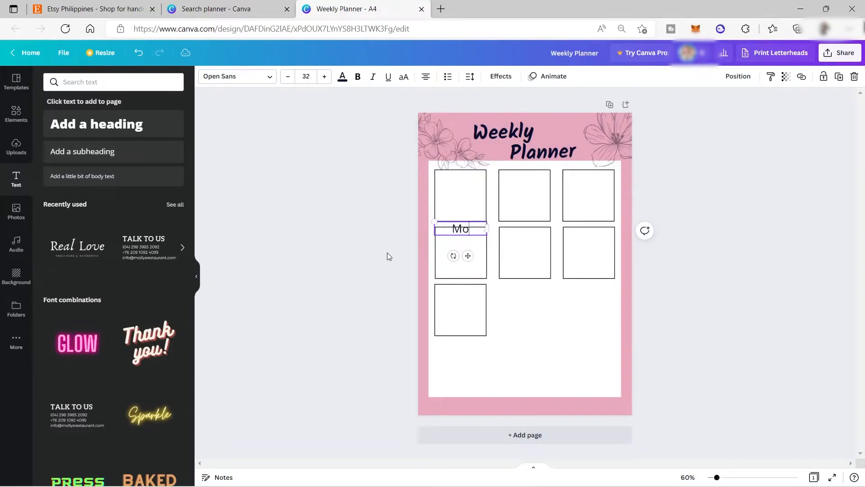
pyautogui.write('nday')
# Make the Monday label bold
pyautogui.click(360, 77)
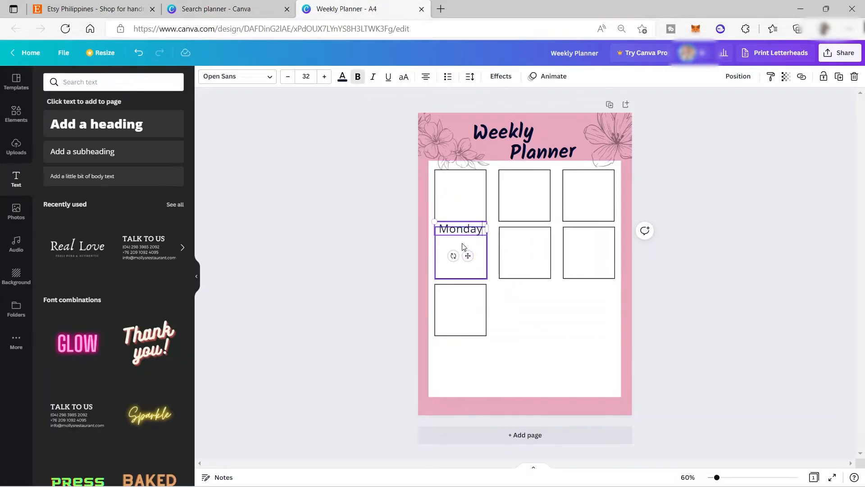
pyautogui.click(486, 274)
pyautogui.click(466, 230)
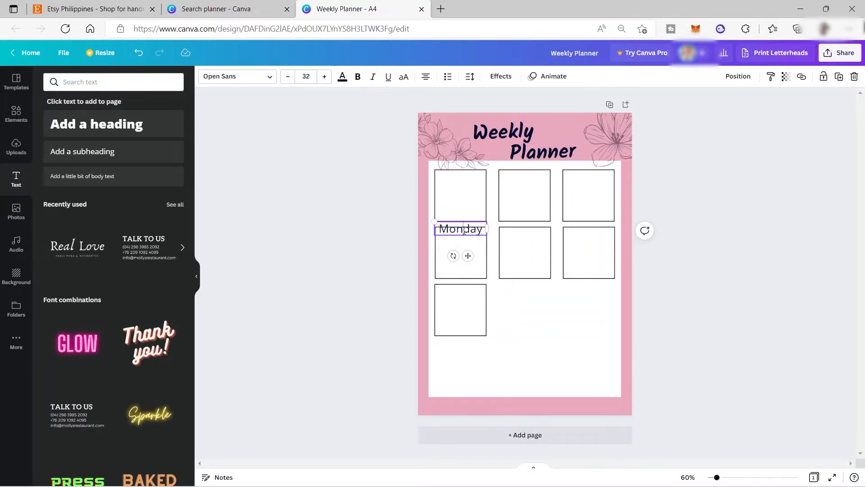
pyautogui.doubleClick(466, 231)
pyautogui.click(357, 77)
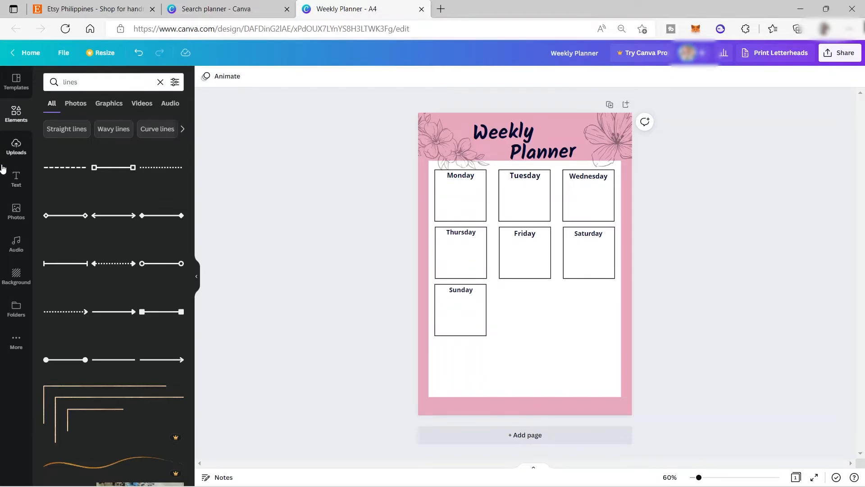
# Add another subheading text reading "Weekly Goal" to the planner
pyautogui.click(16, 179)
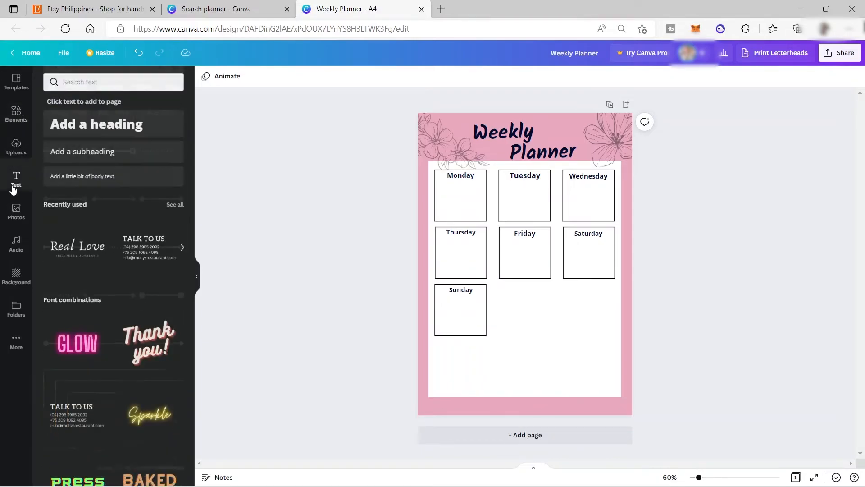
pyautogui.click(74, 153)
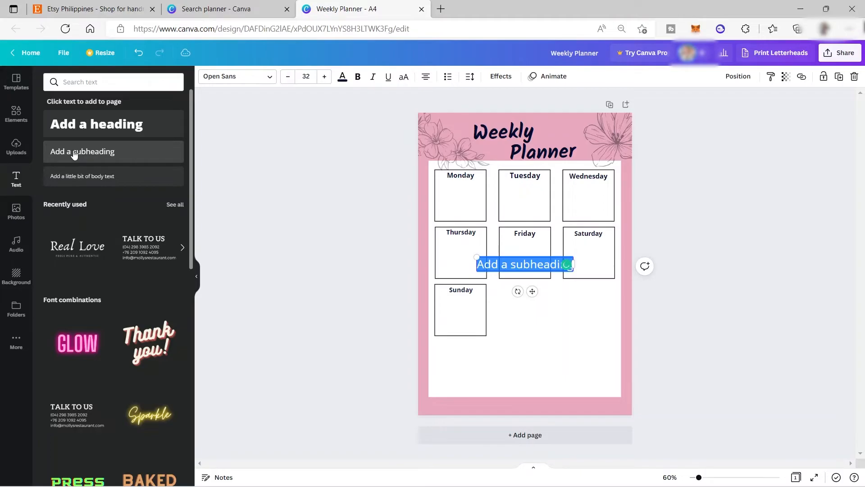
pyautogui.write('F')
pyautogui.press('BackSpace')
pyautogui.write('Weekl')
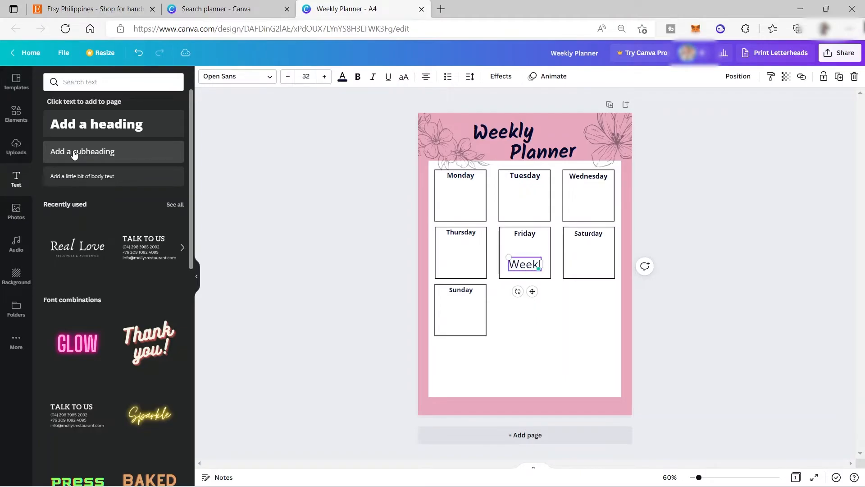
pyautogui.write('y Goal')
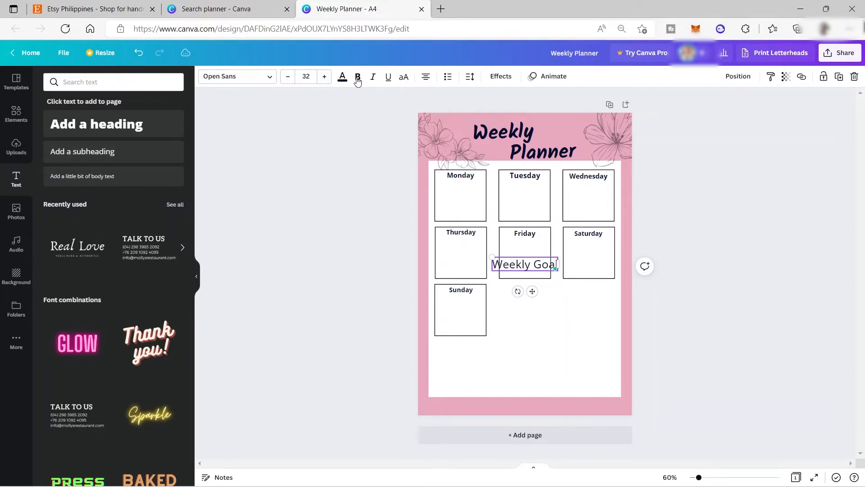
# Make the Weekly Goal text bold, shrink it and place it beside the Sunday box, below Friday
pyautogui.click(572, 323)
pyautogui.click(530, 268)
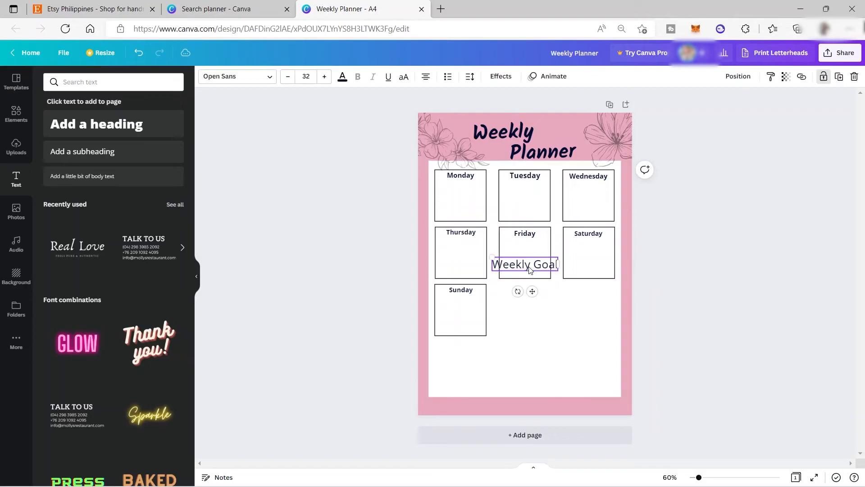
pyautogui.click(357, 77)
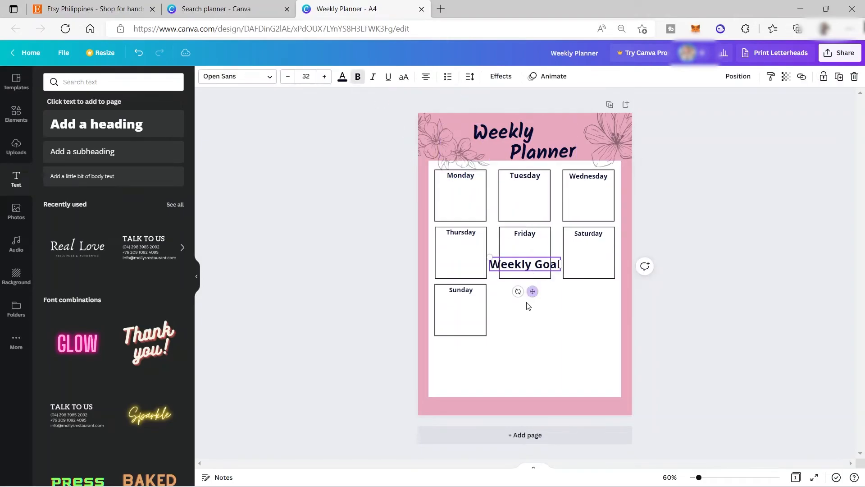
pyautogui.moveTo(532, 291); pyautogui.dragTo(528, 314)
pyautogui.click(531, 327)
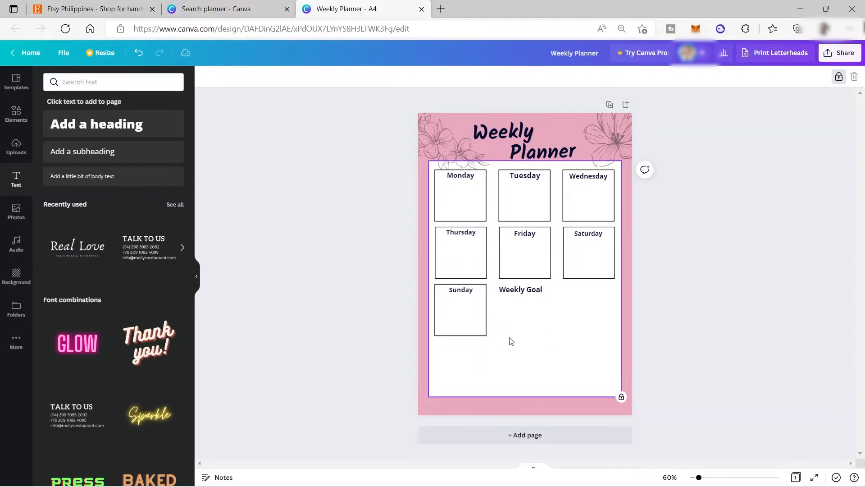
# Add a dashed line below the Weekly Goal heading, spanning the width of the second and third columns
pyautogui.click(23, 116)
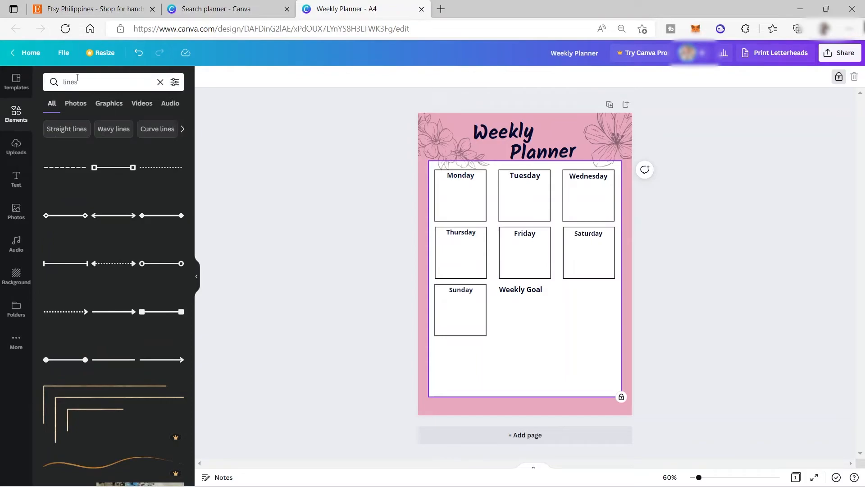
pyautogui.click(60, 170)
pyautogui.moveTo(532, 283); pyautogui.dragTo(540, 321)
pyautogui.click(587, 318)
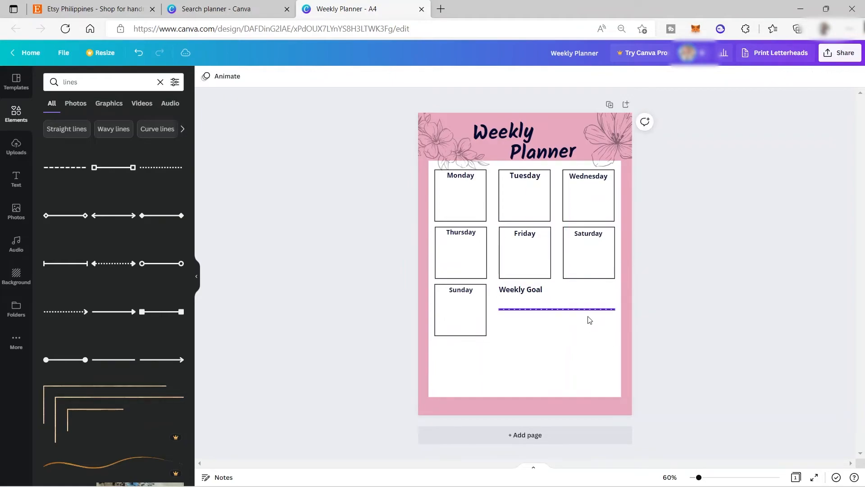
# Duplicate the dashed line downward to make three evenly spaced writing lines under Weekly Goal
pyautogui.click(585, 313)
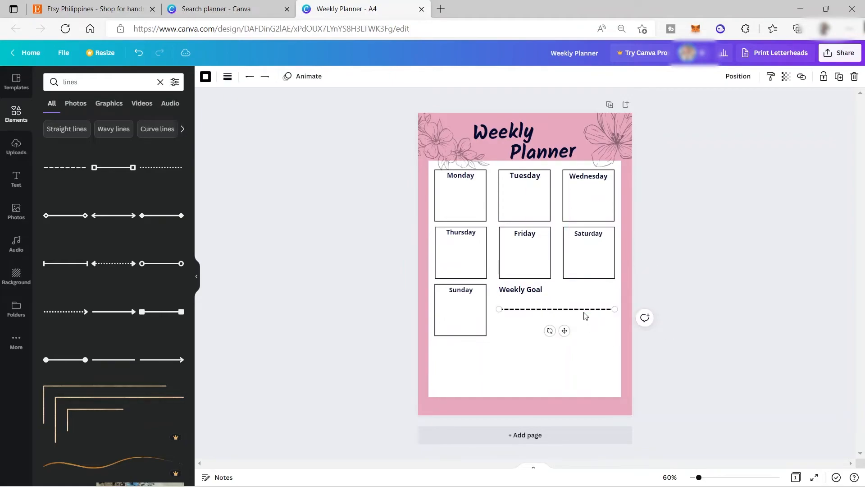
pyautogui.hotkey('ctrl', 'd')
pyautogui.moveTo(564, 331); pyautogui.dragTo(563, 346)
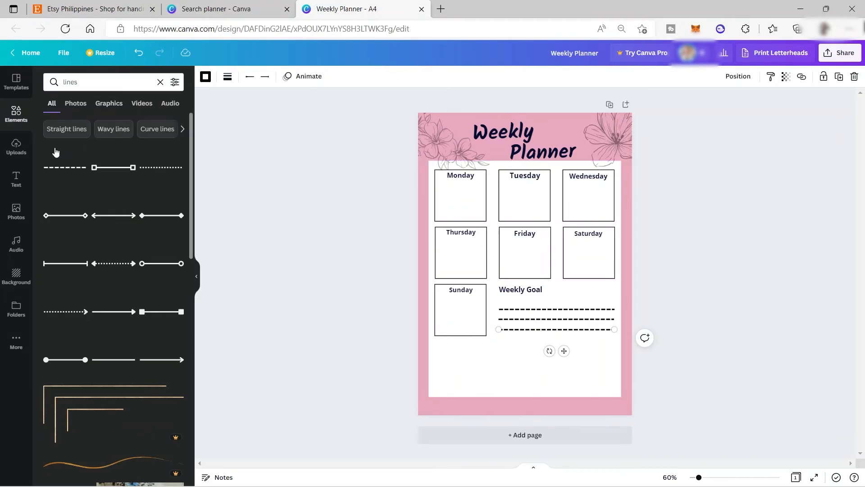
pyautogui.click(72, 104)
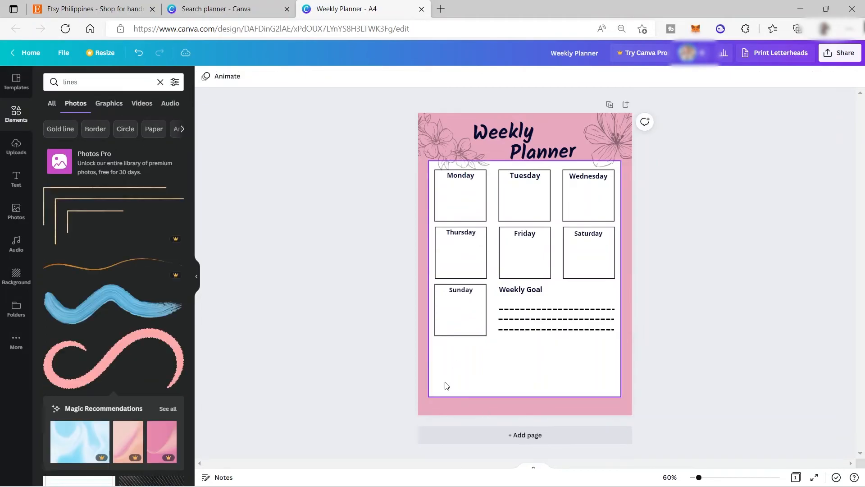
pyautogui.click(82, 80)
pyautogui.click(160, 81)
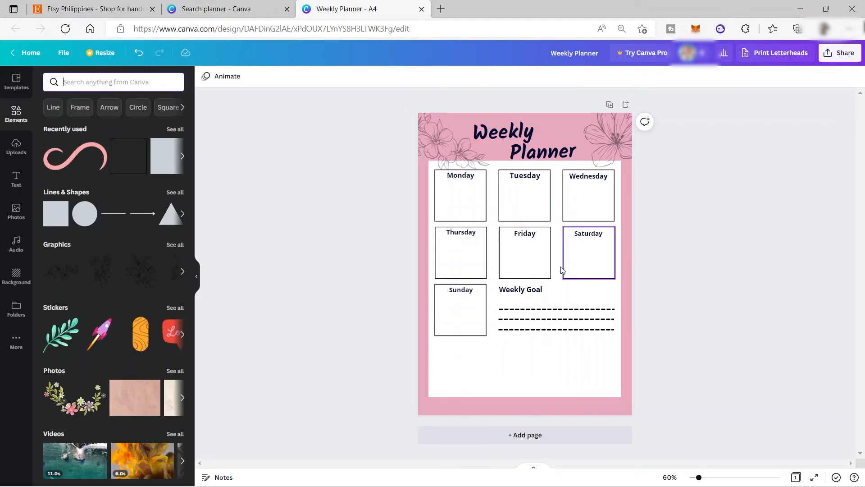
# Open the design's download settings and choose PDF Standard as the file type
pyautogui.click(836, 53)
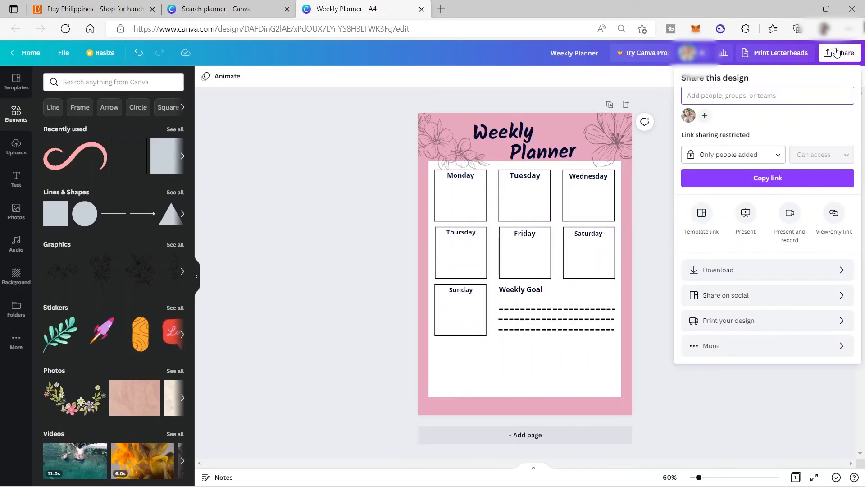
pyautogui.click(749, 273)
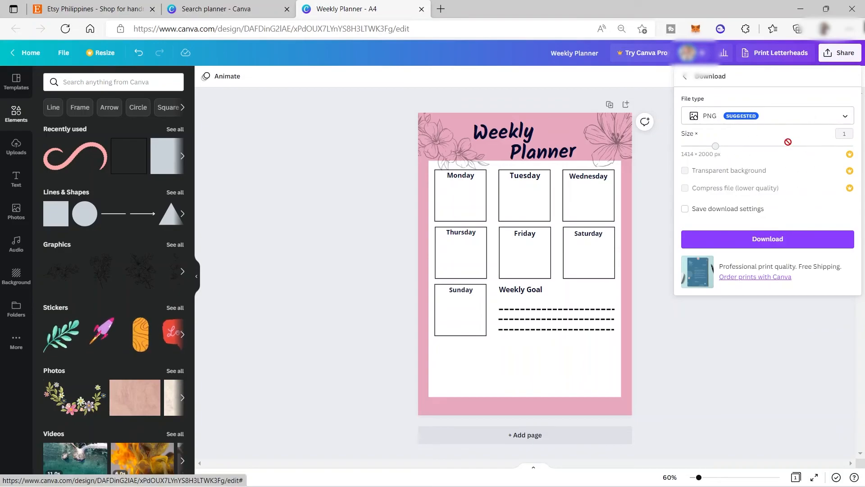
pyautogui.click(790, 120)
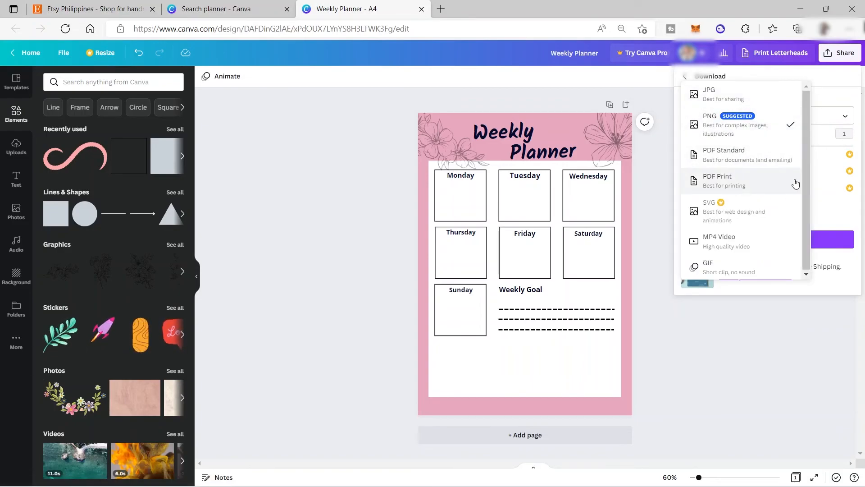
pyautogui.click(765, 163)
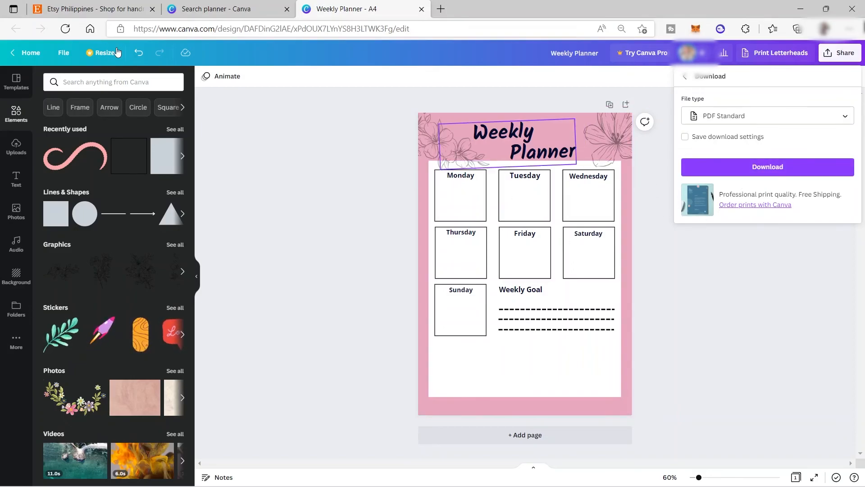
# Switch to the Etsy home page
pyautogui.click(60, 10)
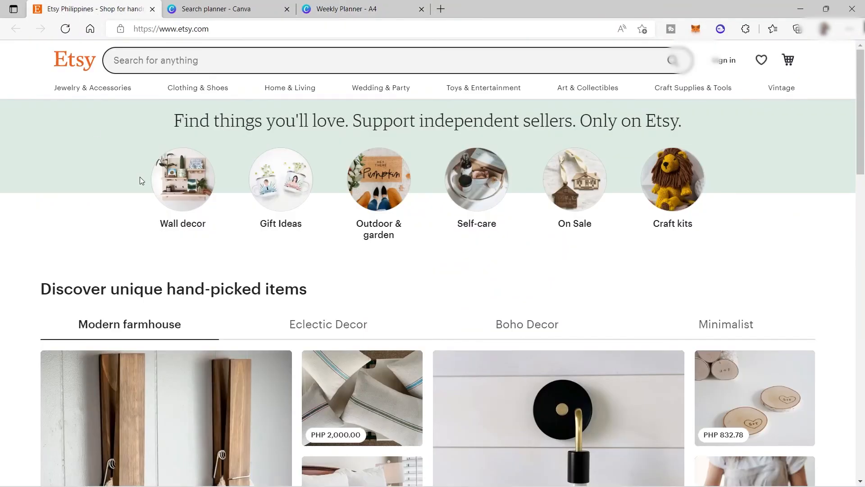